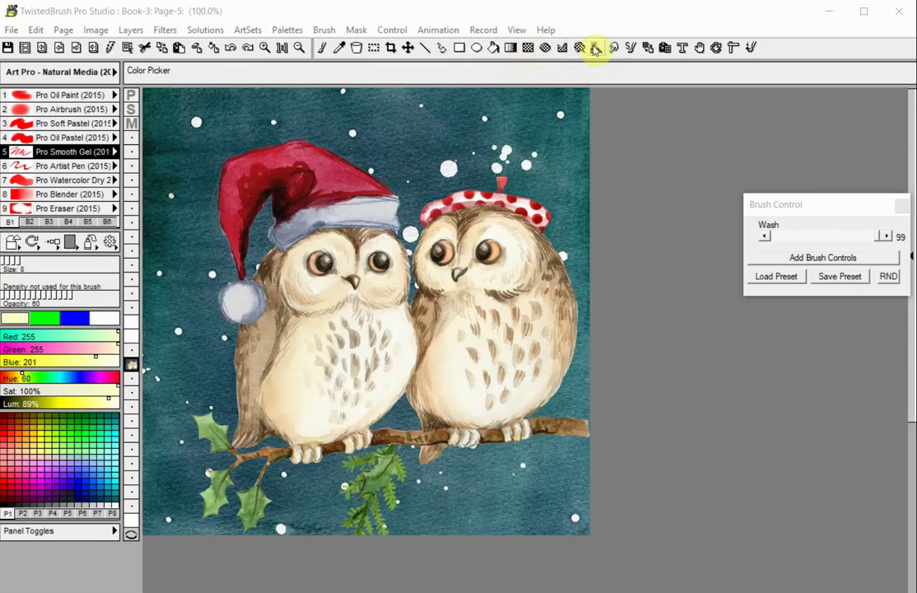
- Select the Rectangle Mask tool so its mode, Invert and Level options appear
{"action": "left_click", "coordinate": [596, 50]}
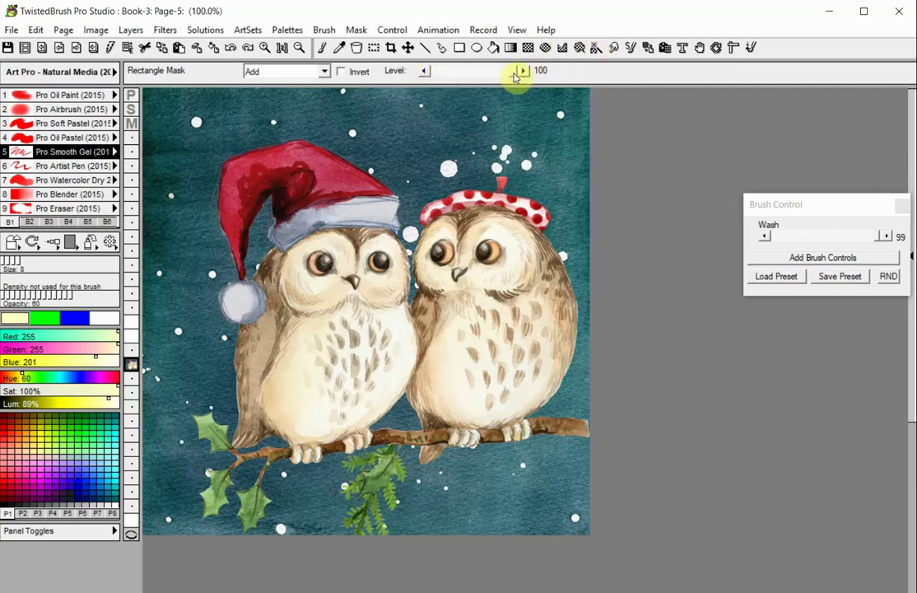
- Mask the left owl's hat at Level 50, then the owls' eyes at 100 in Replace mode
{"action": "left_click_drag", "start_coordinate": [515, 77], "coordinate": [475, 86]}
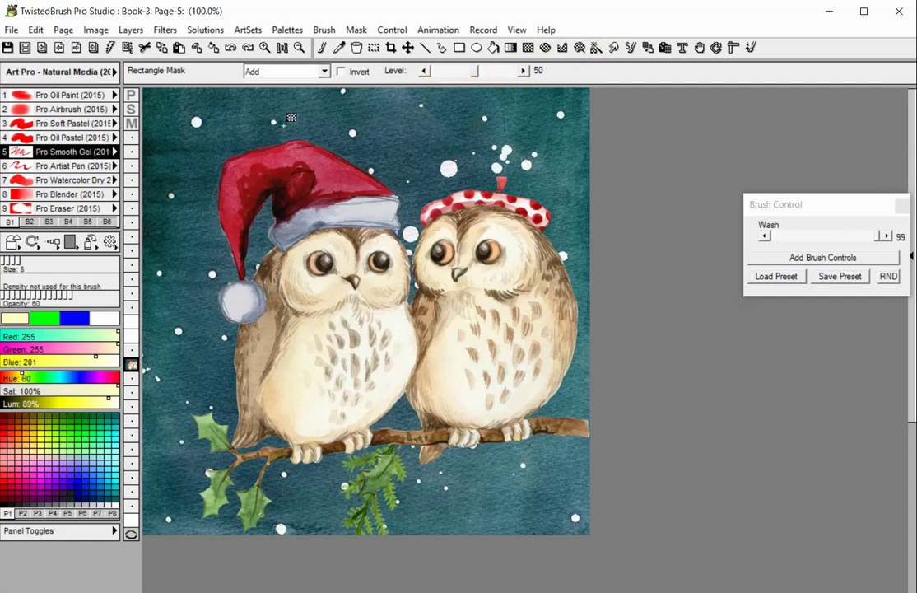
{"action": "left_click_drag", "start_coordinate": [197, 141], "coordinate": [403, 272]}
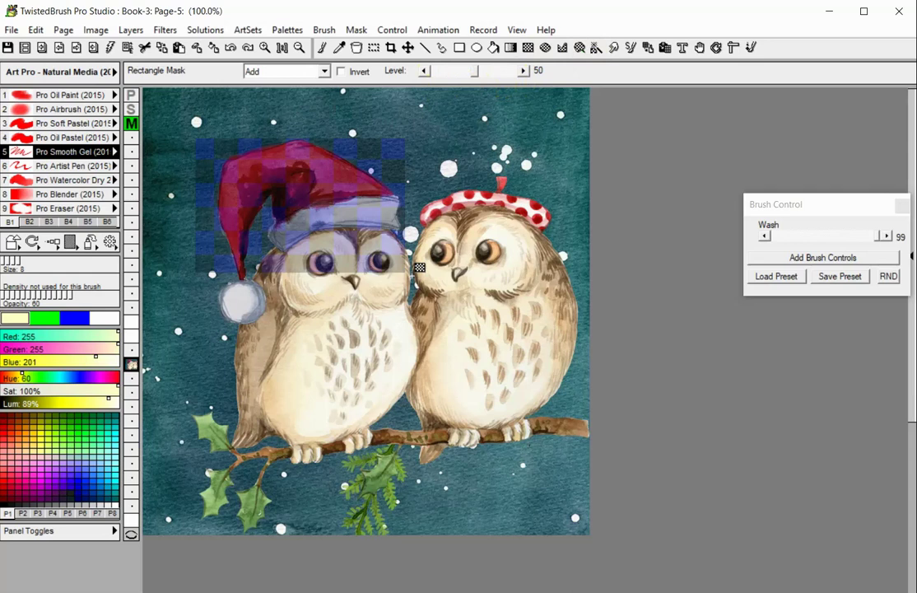
{"action": "left_click", "coordinate": [305, 74]}
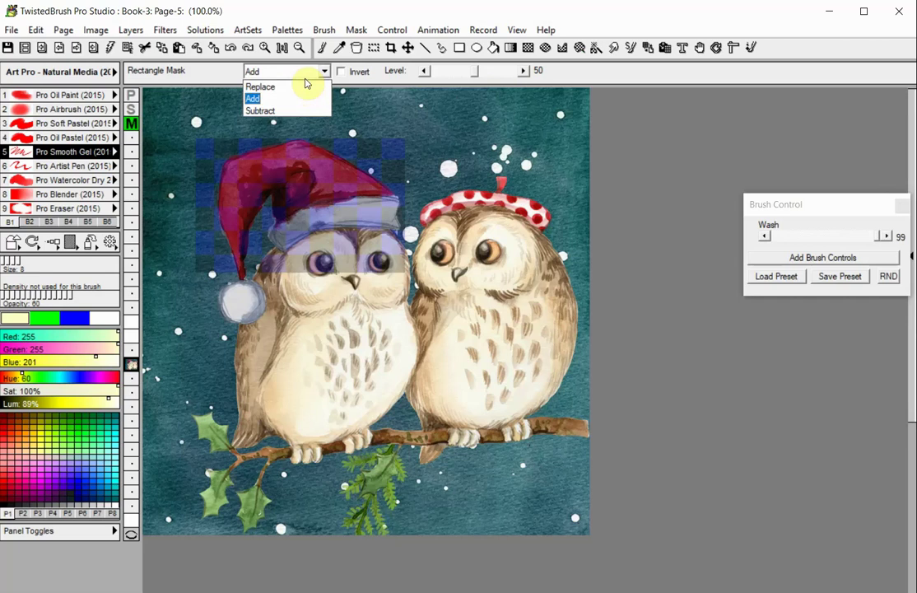
{"action": "left_click", "coordinate": [301, 86]}
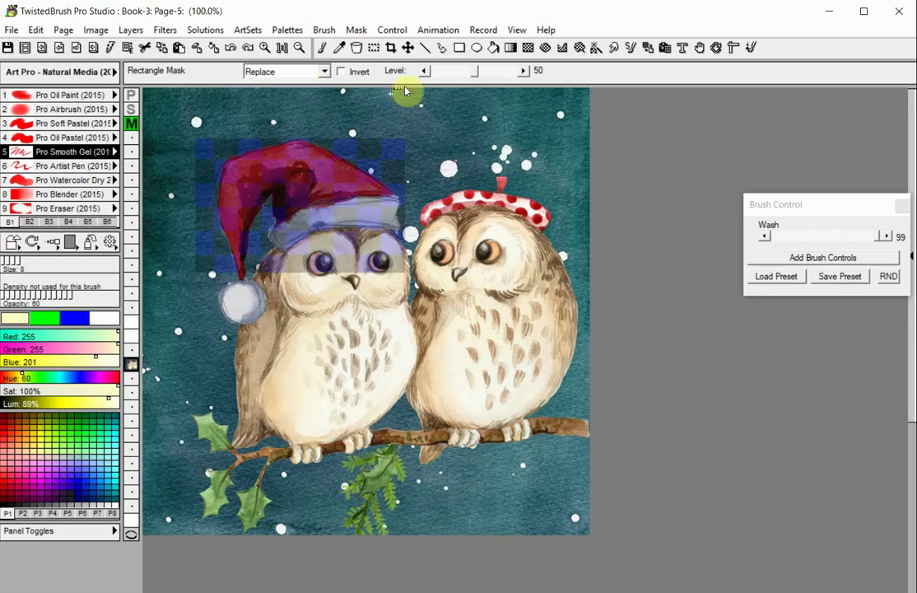
{"action": "left_click_drag", "start_coordinate": [475, 73], "coordinate": [524, 72]}
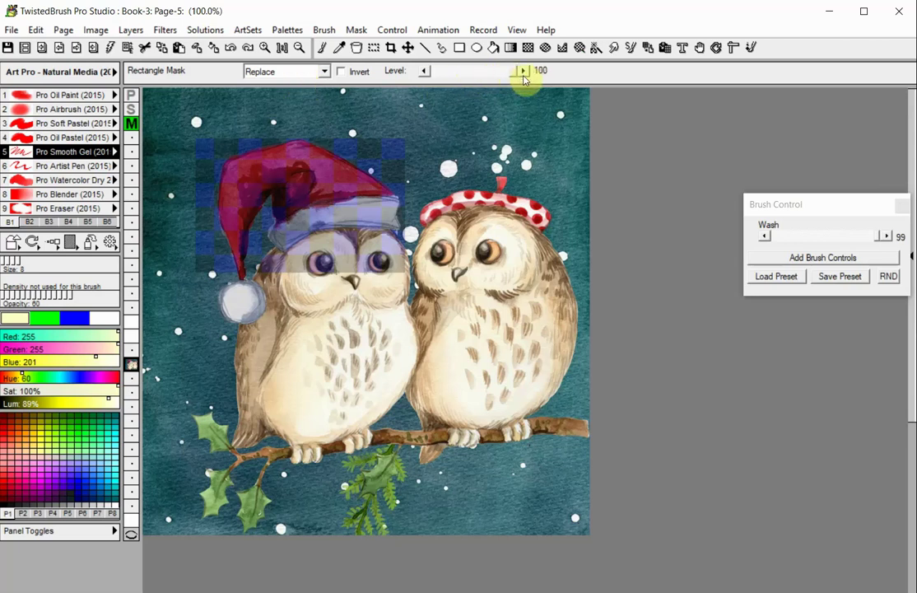
{"action": "left_click_drag", "start_coordinate": [328, 232], "coordinate": [519, 359]}
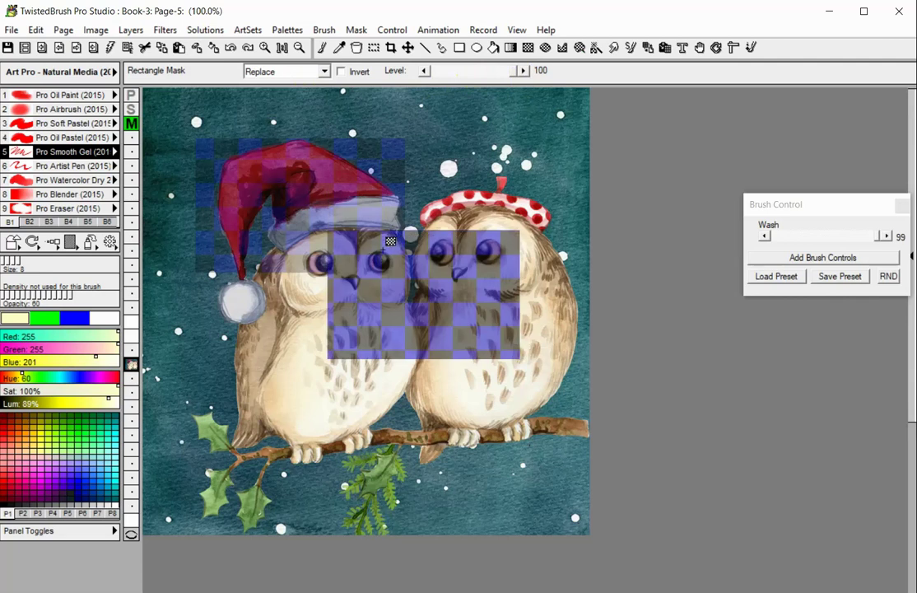
- Add a Level 50 rectangle mask over the right owl's lower body and branch
{"action": "left_click", "coordinate": [303, 79]}
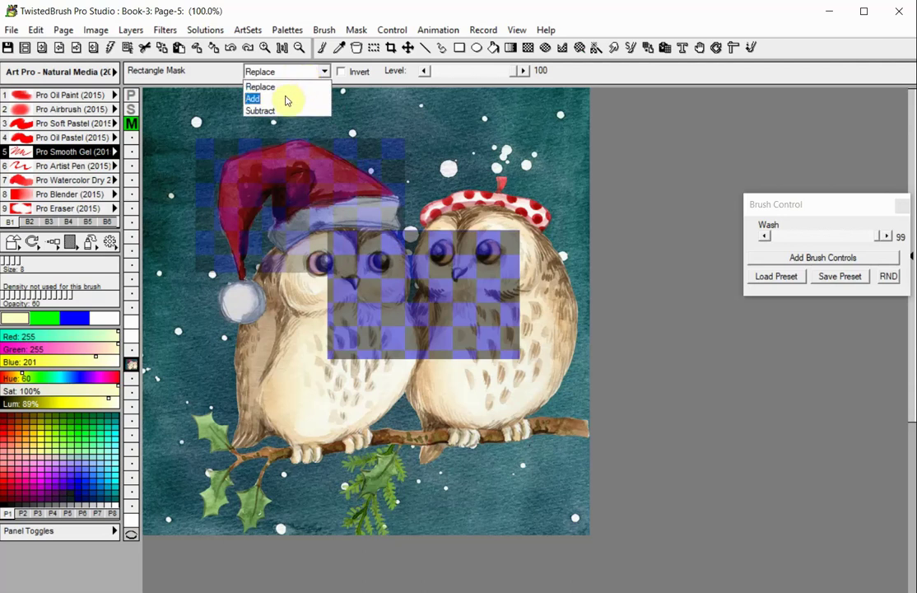
{"action": "left_click", "coordinate": [286, 95]}
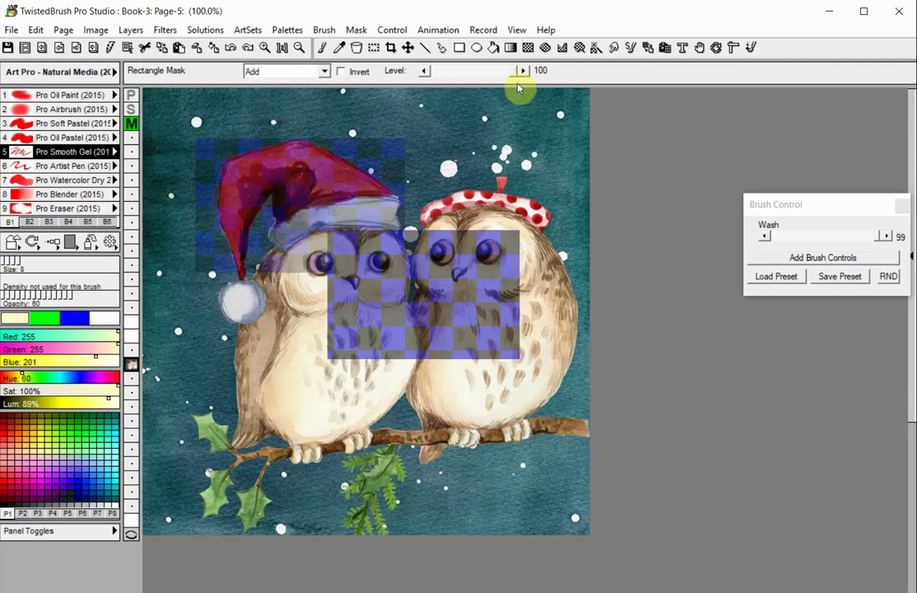
{"action": "left_click_drag", "start_coordinate": [513, 77], "coordinate": [476, 88]}
{"action": "left_click_drag", "start_coordinate": [448, 324], "coordinate": [573, 478]}
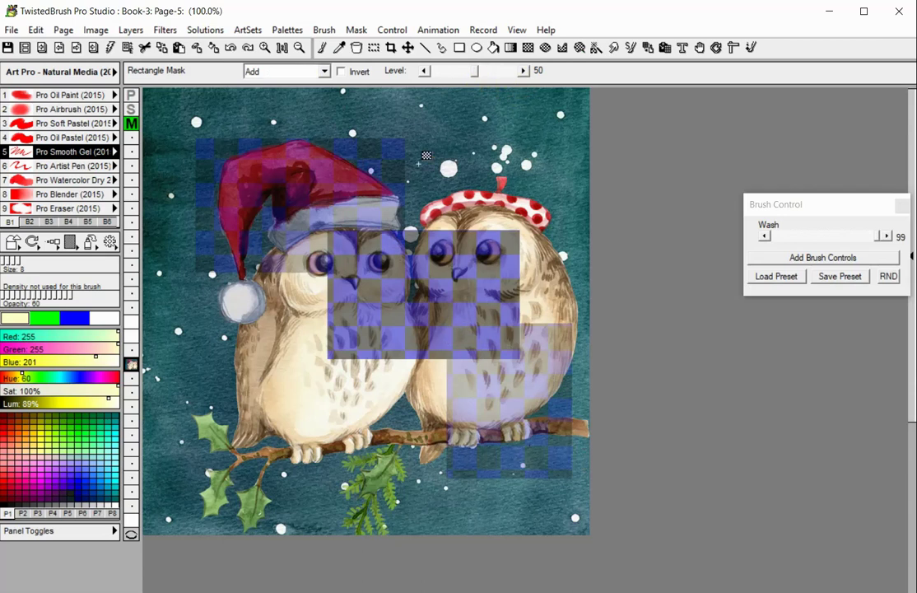
{"action": "left_click", "coordinate": [356, 30]}
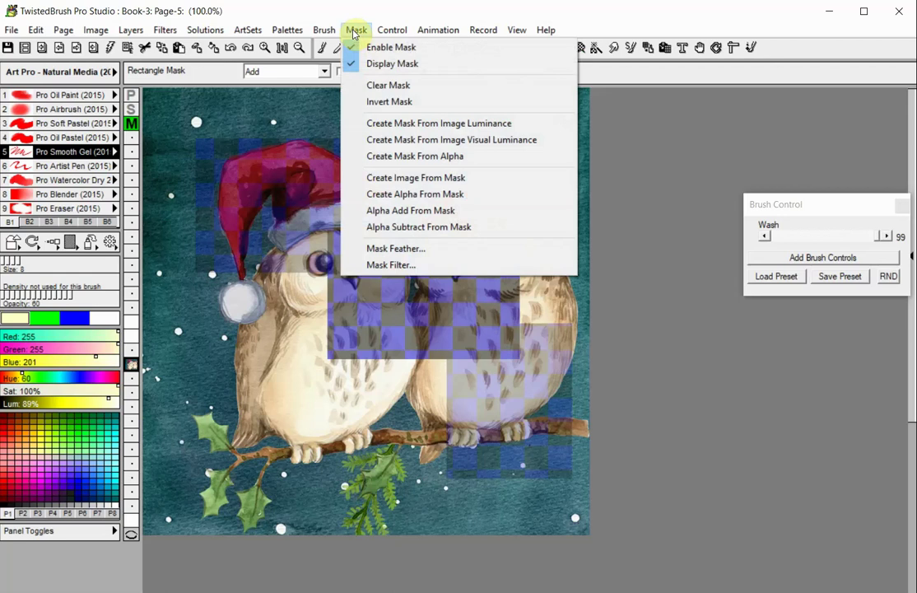
- Draw test rectangle masks over the owls' heads and bodies, then clear them
{"action": "left_click", "coordinate": [363, 85]}
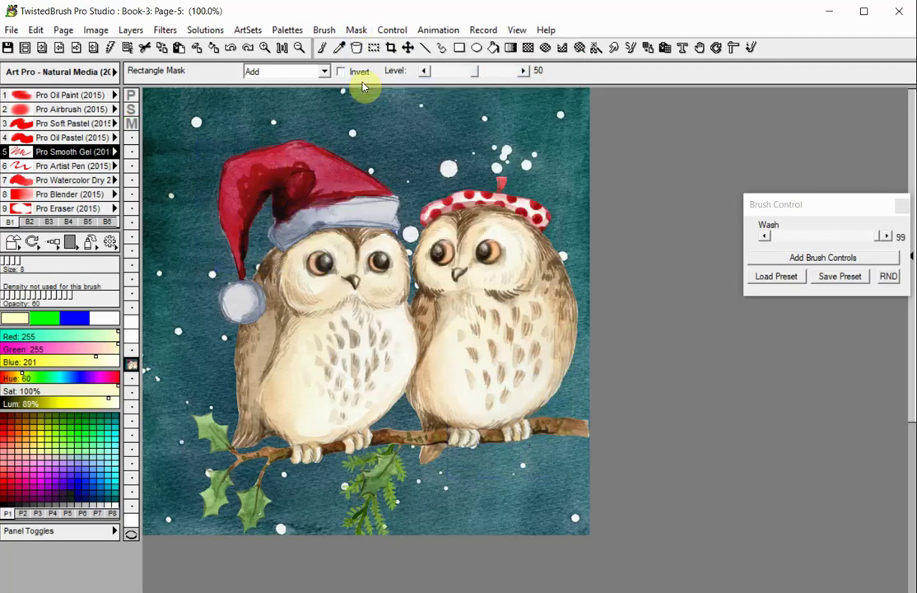
{"action": "left_click_drag", "start_coordinate": [223, 164], "coordinate": [403, 299]}
{"action": "left_click_drag", "start_coordinate": [339, 274], "coordinate": [528, 401]}
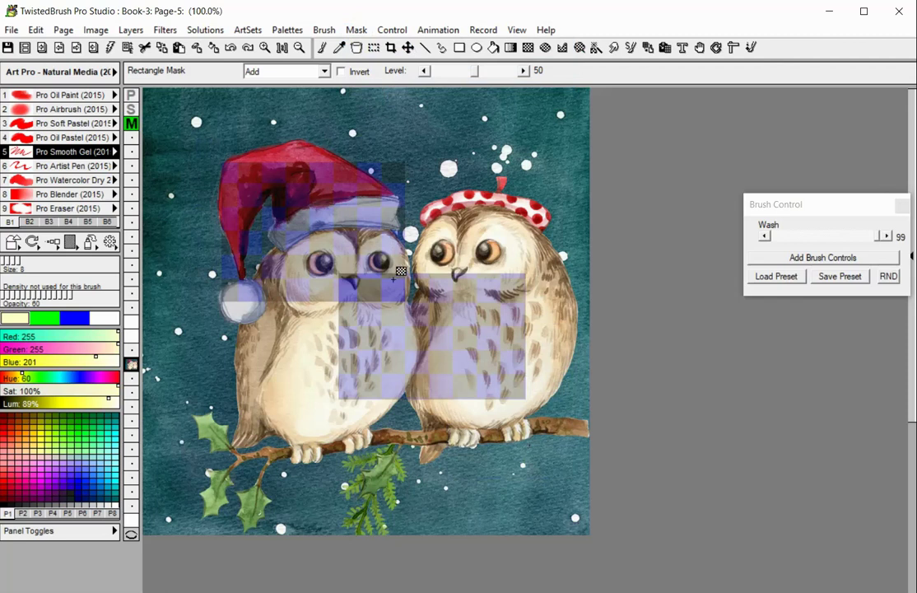
{"action": "left_click", "coordinate": [356, 31]}
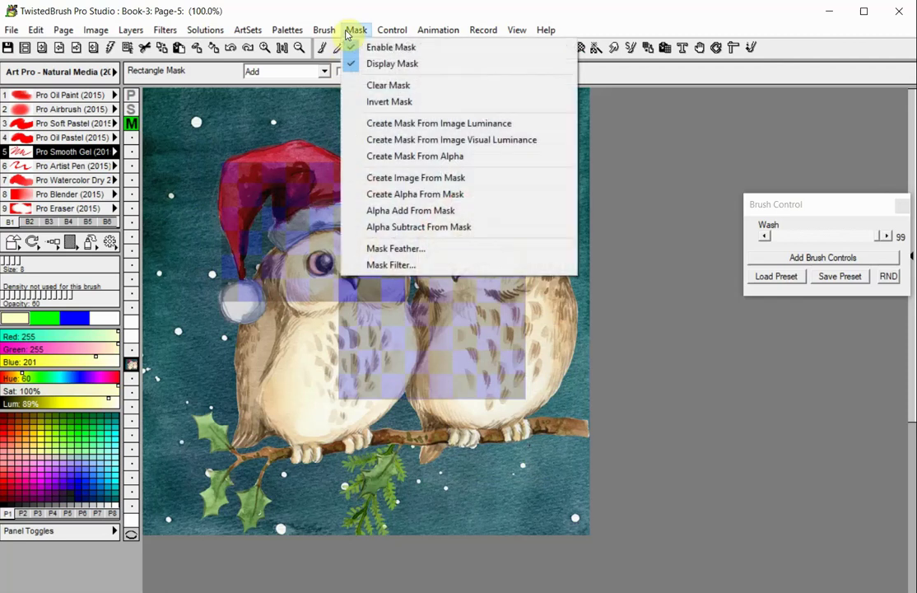
{"action": "left_click", "coordinate": [376, 85]}
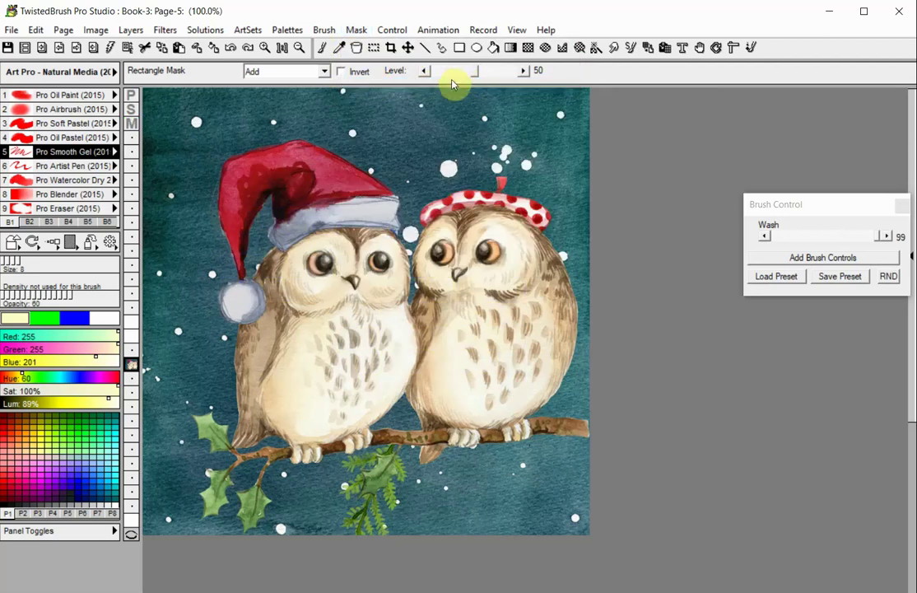
- Mask the entire picture at Level 100, then subtract a rectangle around the left owl's head
{"action": "left_click_drag", "start_coordinate": [470, 76], "coordinate": [522, 74]}
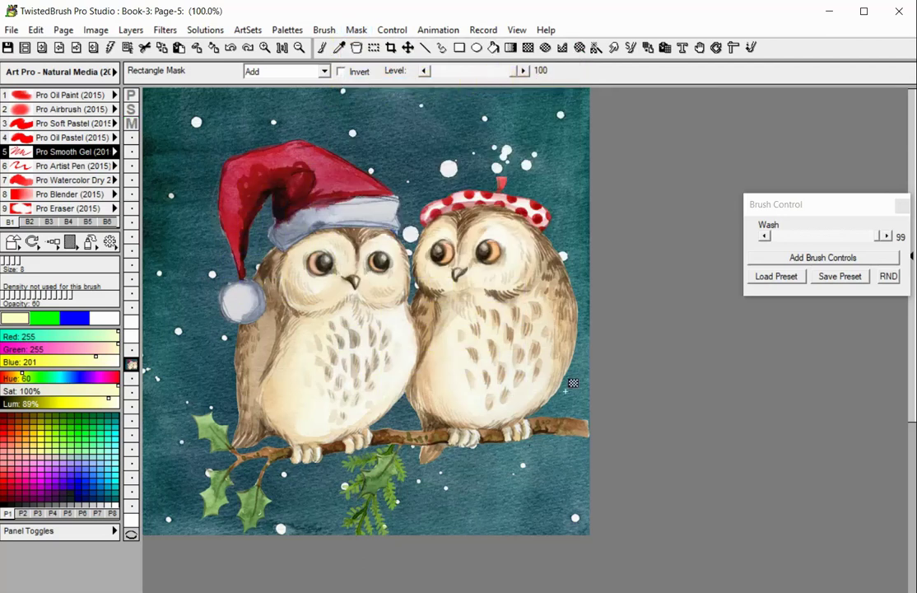
{"action": "left_click_drag", "start_coordinate": [612, 514], "coordinate": [126, 120]}
{"action": "left_click", "coordinate": [260, 72]}
{"action": "left_click", "coordinate": [263, 112]}
{"action": "left_click_drag", "start_coordinate": [190, 145], "coordinate": [405, 292]}
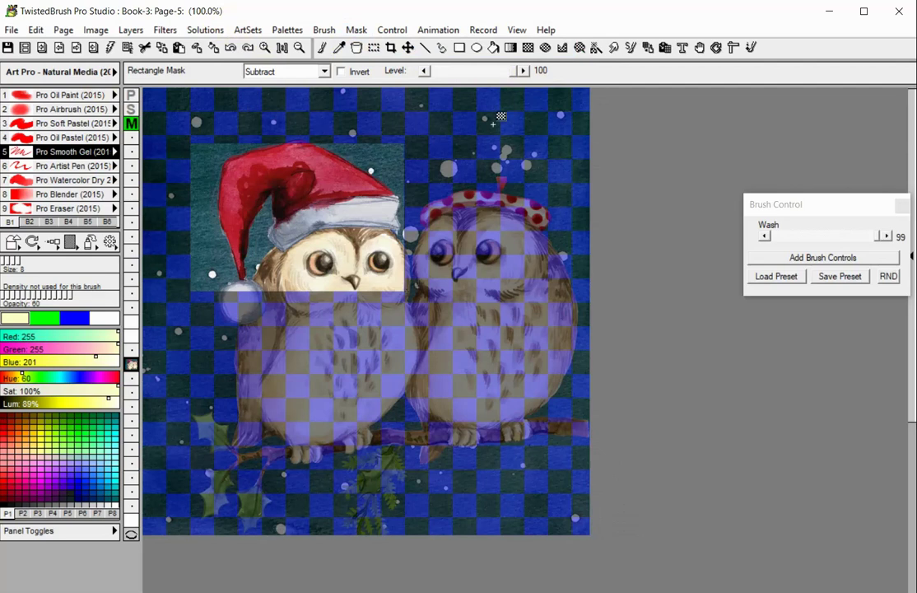
- Subtract a Level 50 rectangle from the owls' bodies, then clear the whole mask
{"action": "left_click_drag", "start_coordinate": [513, 72], "coordinate": [477, 78]}
{"action": "left_click_drag", "start_coordinate": [365, 379], "coordinate": [572, 504]}
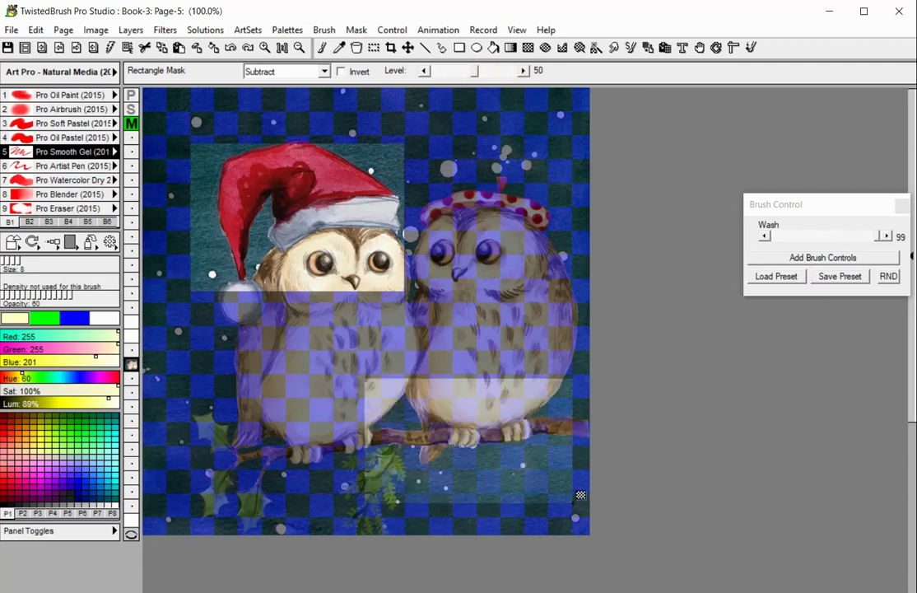
{"action": "left_click_drag", "start_coordinate": [302, 234], "coordinate": [455, 434]}
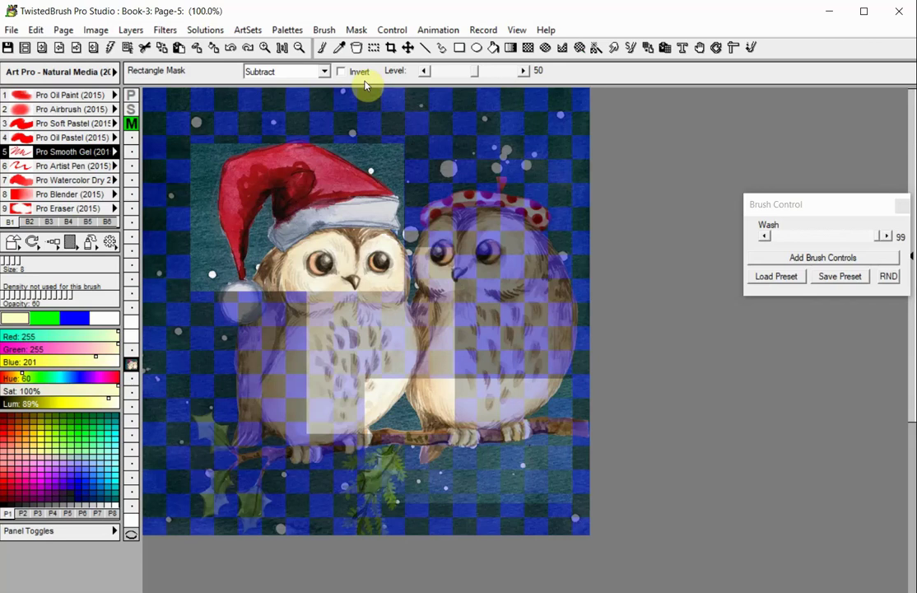
{"action": "left_click", "coordinate": [356, 29]}
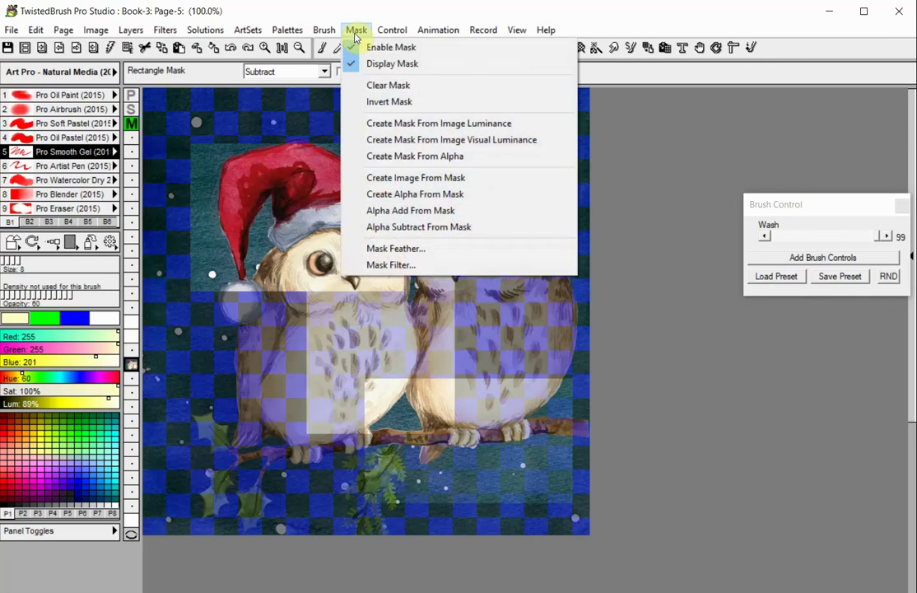
{"action": "left_click", "coordinate": [365, 85]}
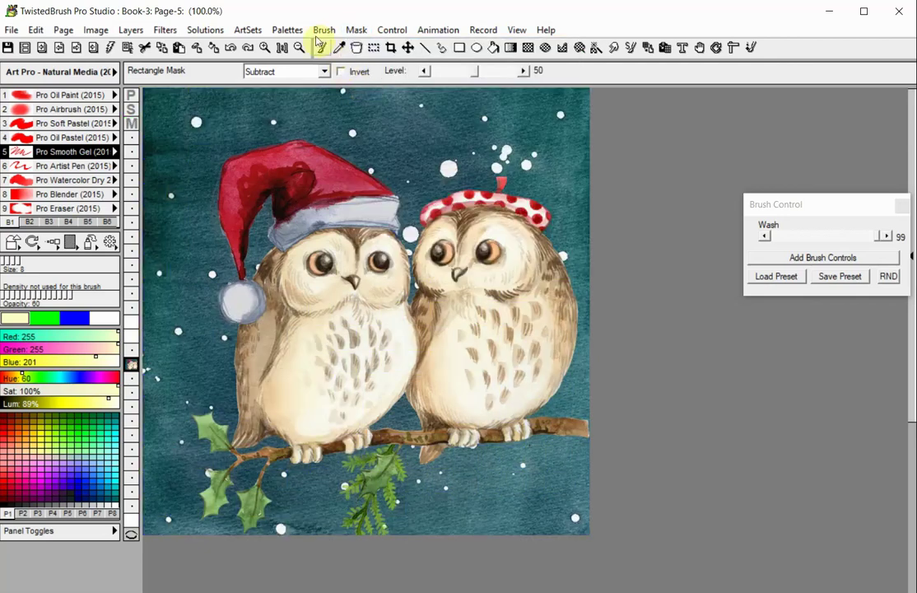
- Add inverted rectangle masks outside the owls' heads and the right owl's body, then remove them
{"action": "left_click", "coordinate": [294, 74]}
{"action": "left_click", "coordinate": [289, 96]}
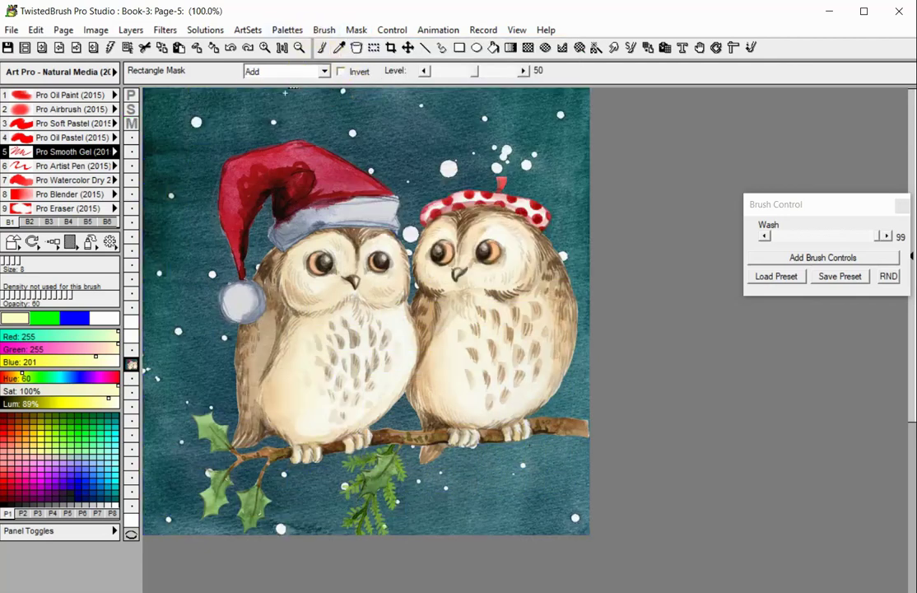
{"action": "left_click", "coordinate": [342, 73]}
{"action": "left_click_drag", "start_coordinate": [252, 173], "coordinate": [474, 312]}
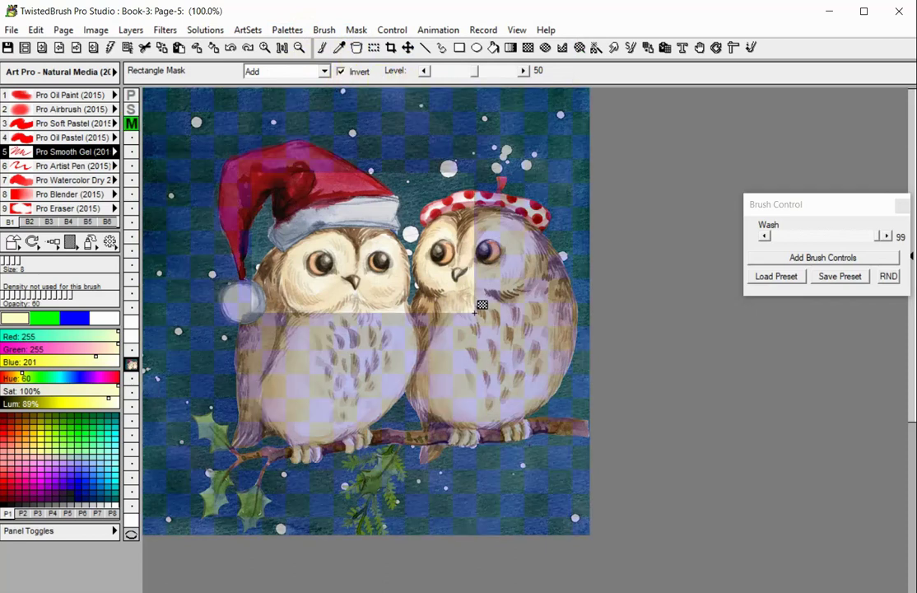
{"action": "left_click_drag", "start_coordinate": [400, 278], "coordinate": [558, 430]}
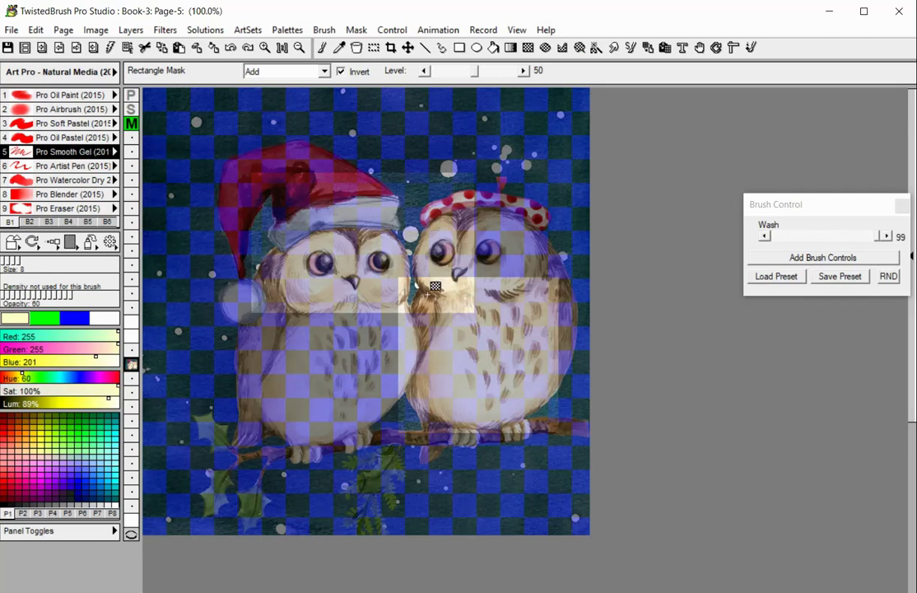
{"action": "left_click", "coordinate": [368, 36]}
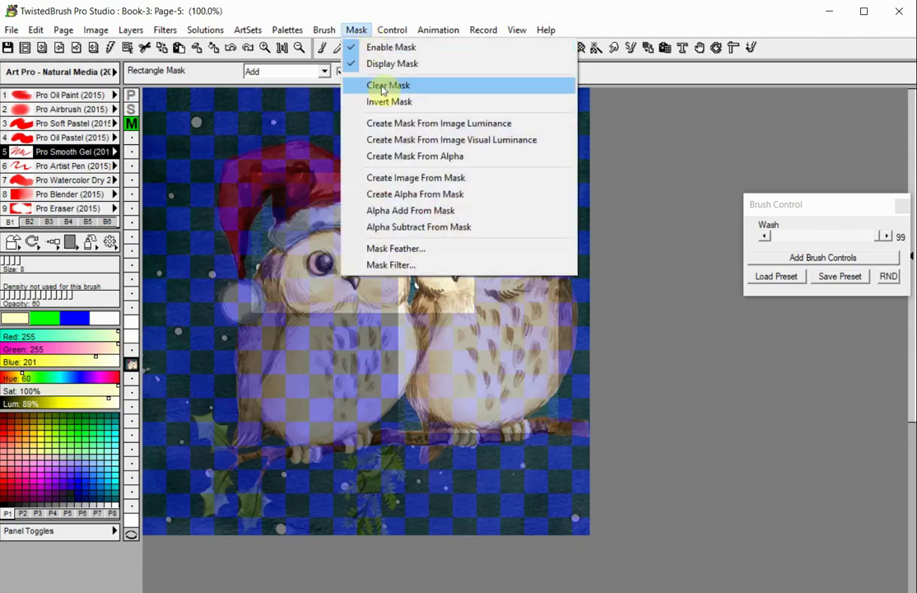
{"action": "left_click", "coordinate": [370, 48]}
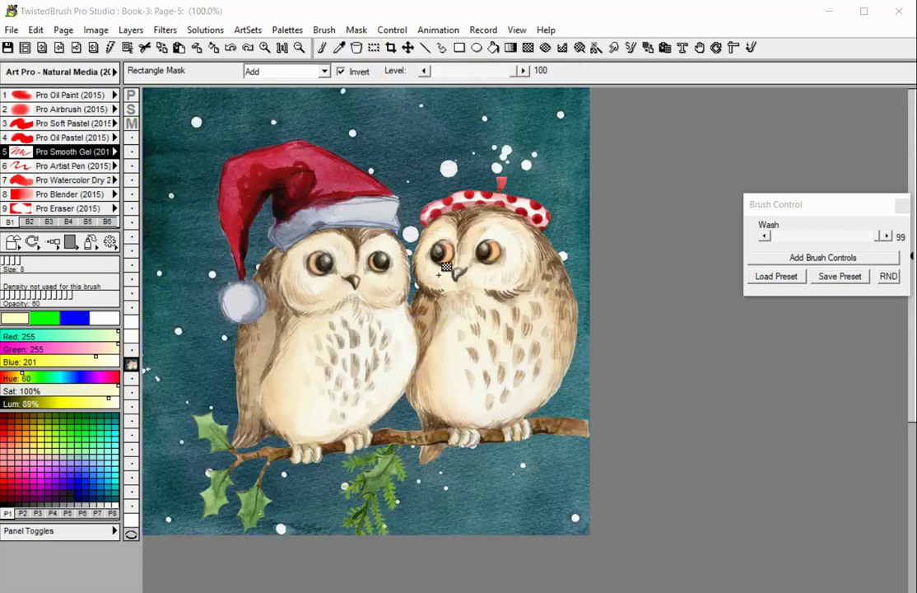
- Mask a rectangle around the owls and clear it, then mask the Santa hat and bellies
{"action": "left_click_drag", "start_coordinate": [247, 156], "coordinate": [521, 327]}
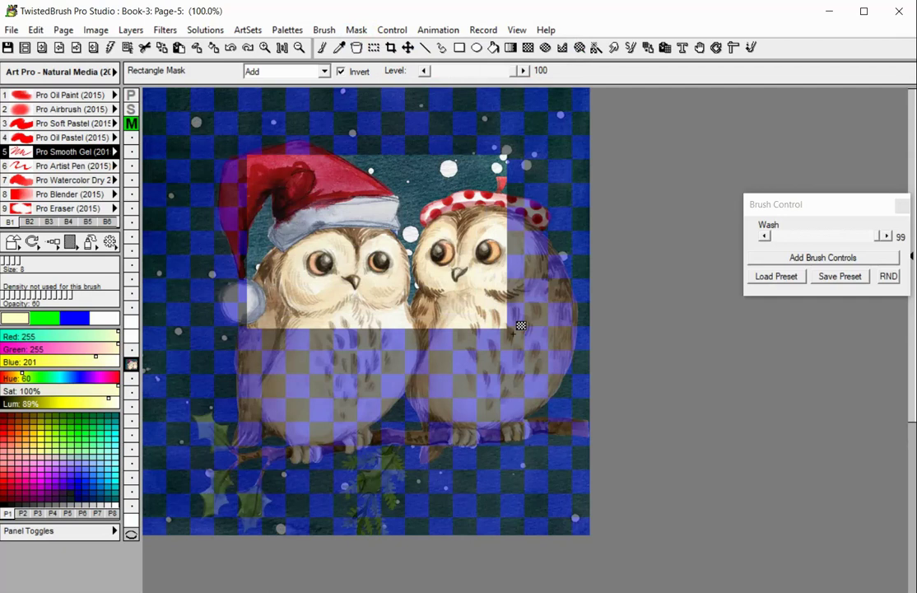
{"action": "left_click", "coordinate": [356, 30]}
{"action": "left_click", "coordinate": [363, 85]}
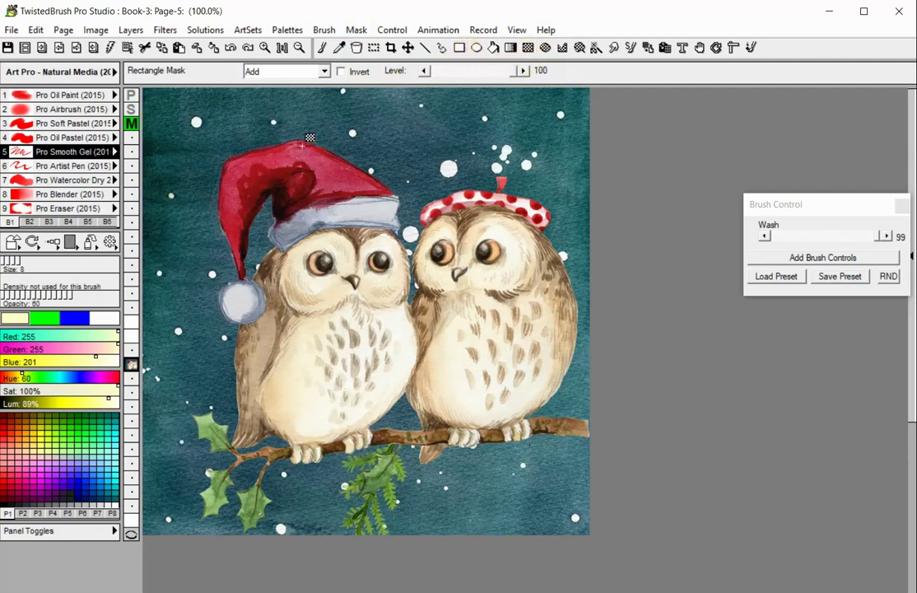
{"action": "left_click_drag", "start_coordinate": [214, 131], "coordinate": [444, 250]}
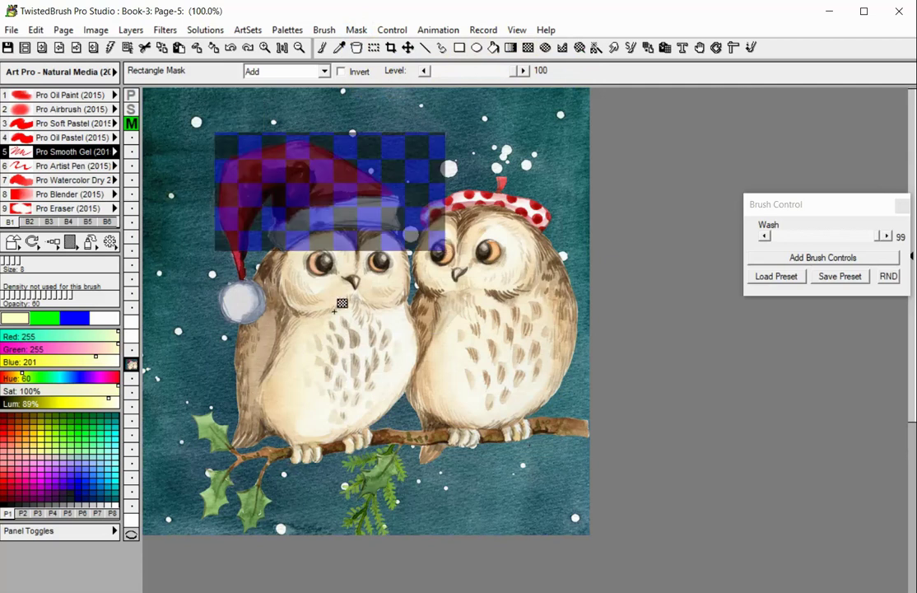
{"action": "left_click_drag", "start_coordinate": [330, 301], "coordinate": [471, 444]}
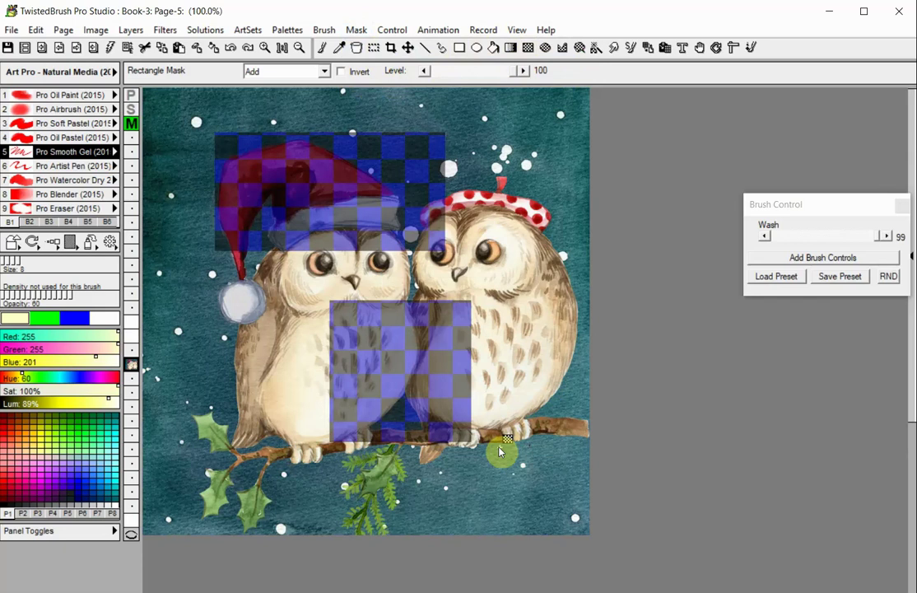
{"action": "left_click", "coordinate": [355, 30]}
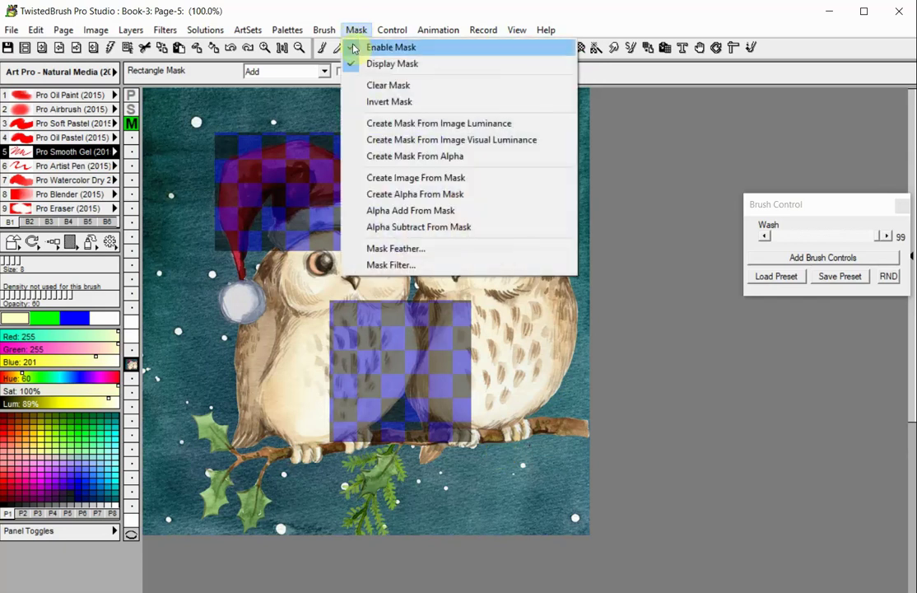
{"action": "left_click", "coordinate": [387, 85]}
- Draw Ellipse Mask ellipses over both owls' heads and bellies, then clear them
{"action": "left_click", "coordinate": [476, 47]}
{"action": "left_click_drag", "start_coordinate": [230, 138], "coordinate": [416, 281]}
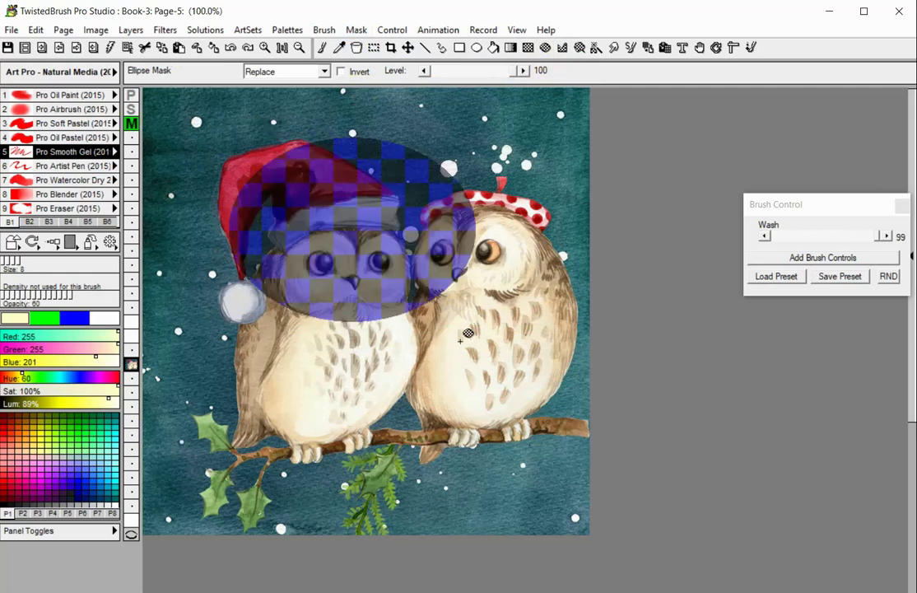
{"action": "left_click_drag", "start_coordinate": [331, 360], "coordinate": [457, 489]}
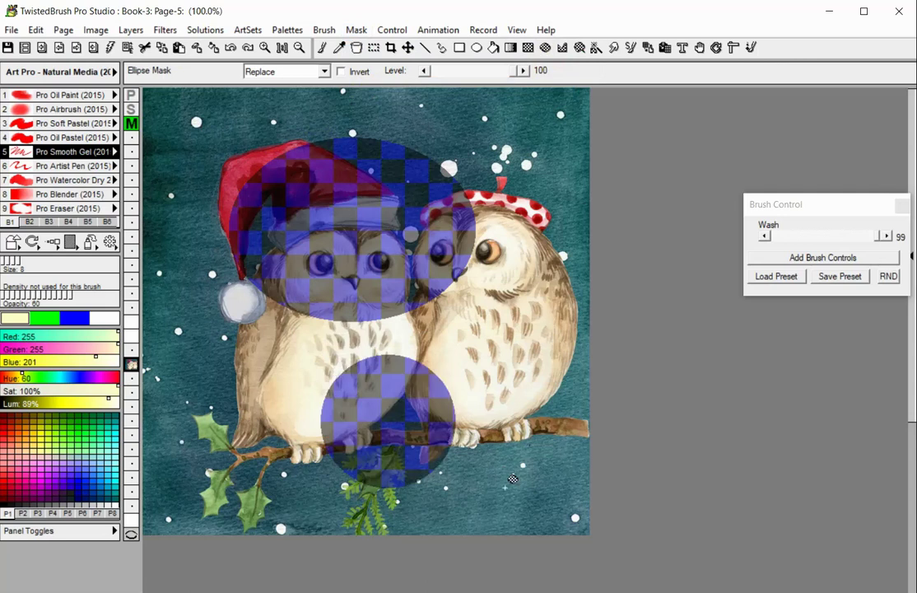
{"action": "left_click", "coordinate": [358, 30]}
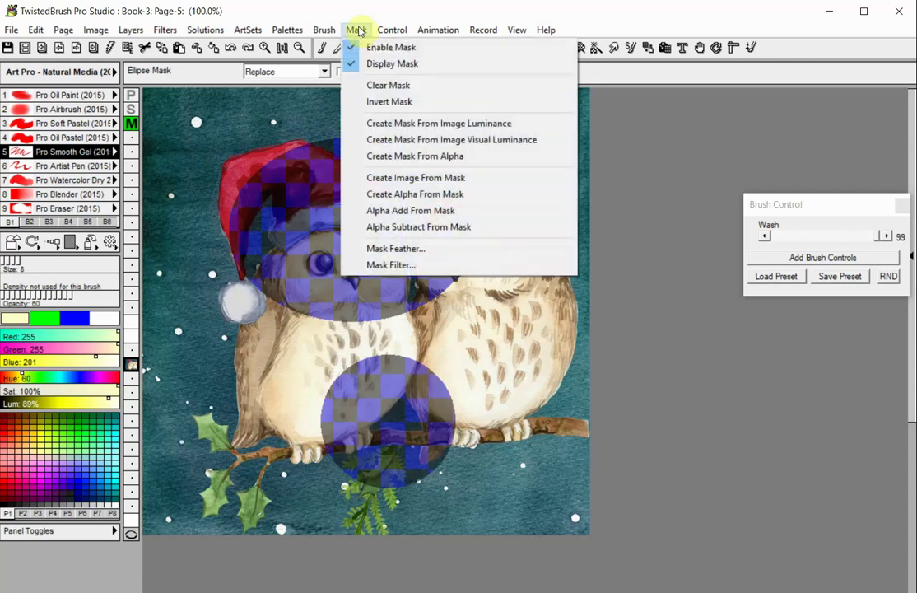
{"action": "left_click", "coordinate": [358, 85]}
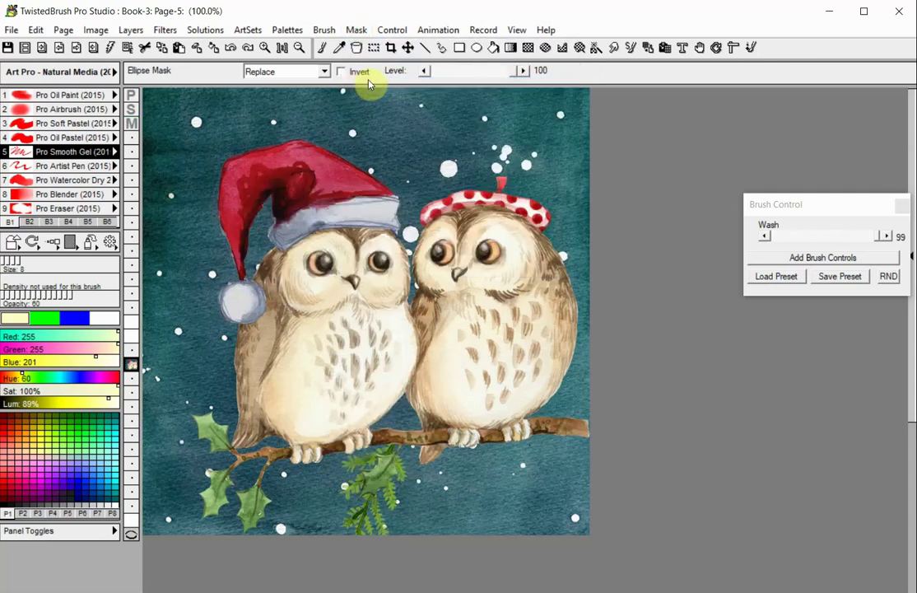
{"action": "left_click", "coordinate": [564, 47]}
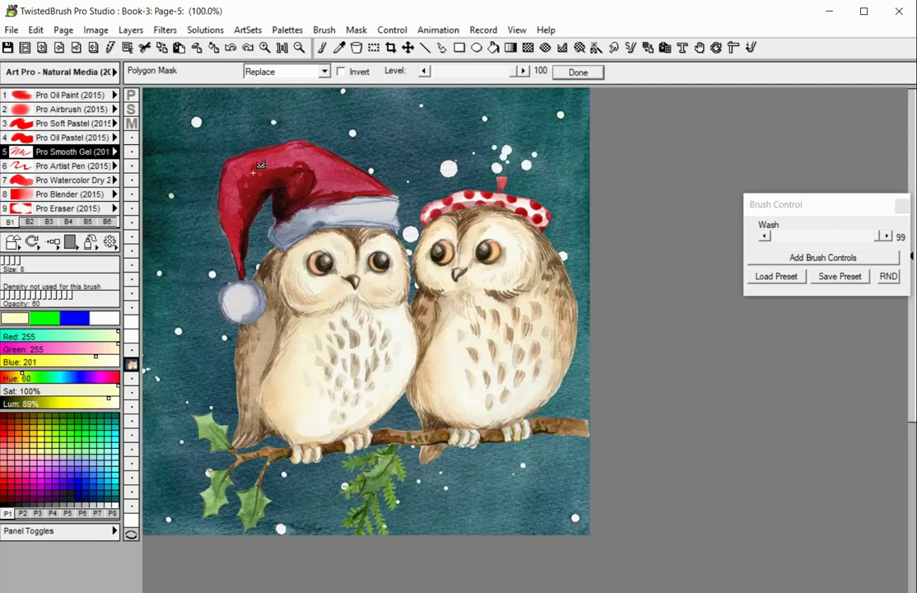
- Draw a four-point polygon mask over the left owl's hat and face, then clear it
{"action": "left_click", "coordinate": [216, 194]}
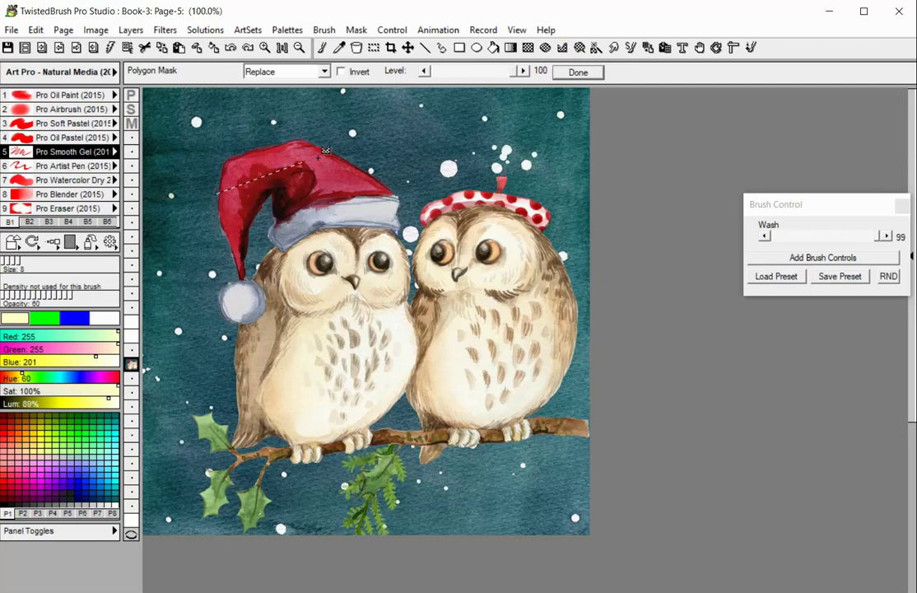
{"action": "left_click", "coordinate": [363, 146]}
{"action": "left_click", "coordinate": [450, 290]}
{"action": "left_click", "coordinate": [324, 242]}
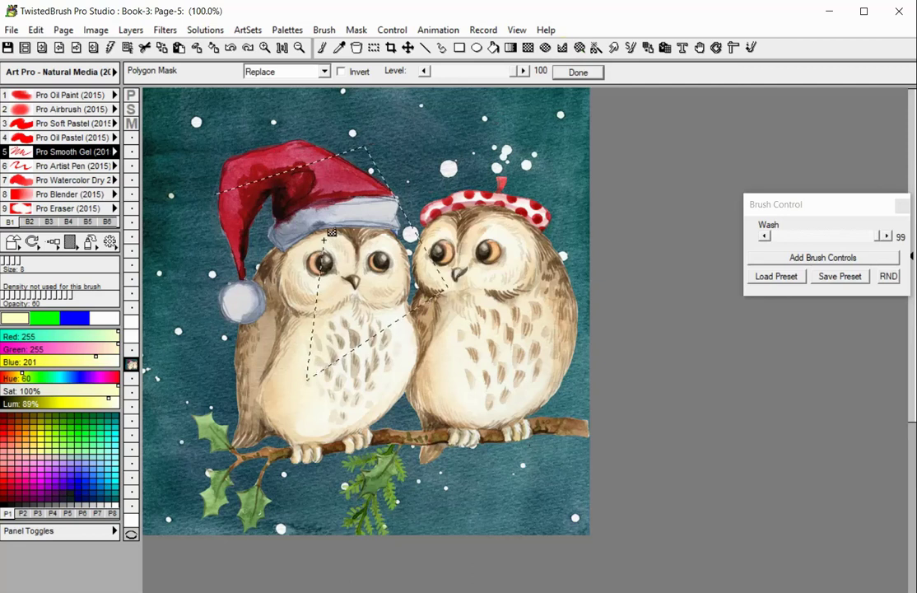
{"action": "left_click", "coordinate": [599, 74]}
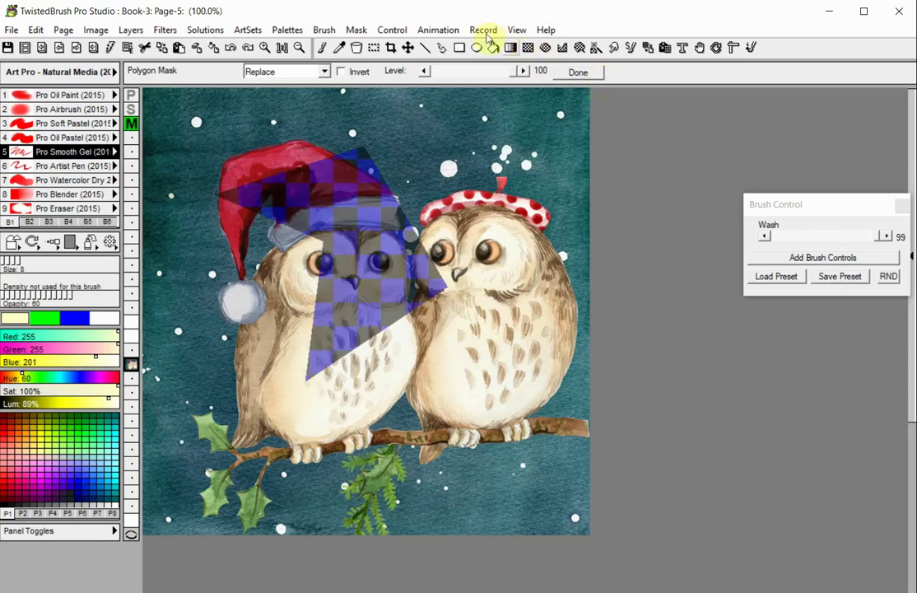
{"action": "left_click", "coordinate": [363, 30]}
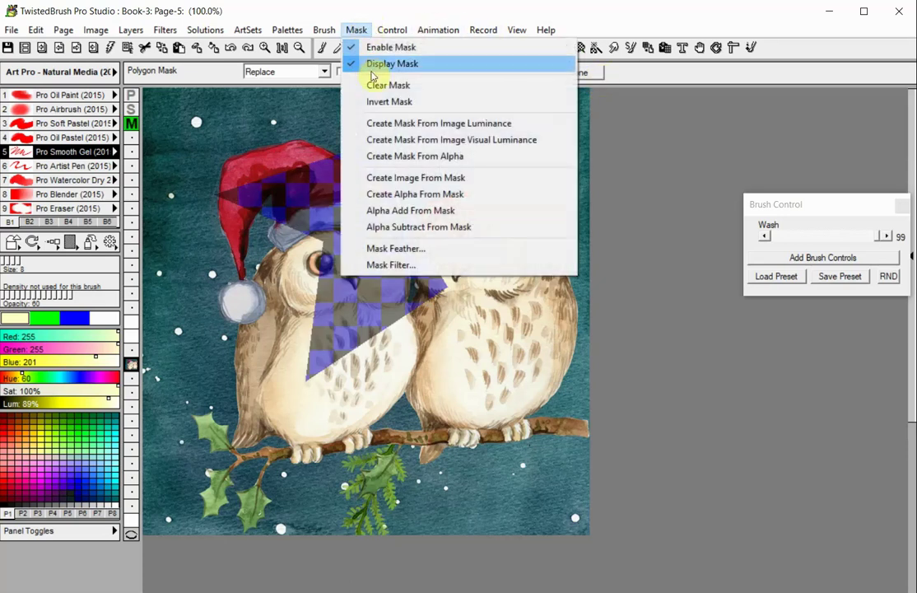
{"action": "left_click", "coordinate": [372, 84]}
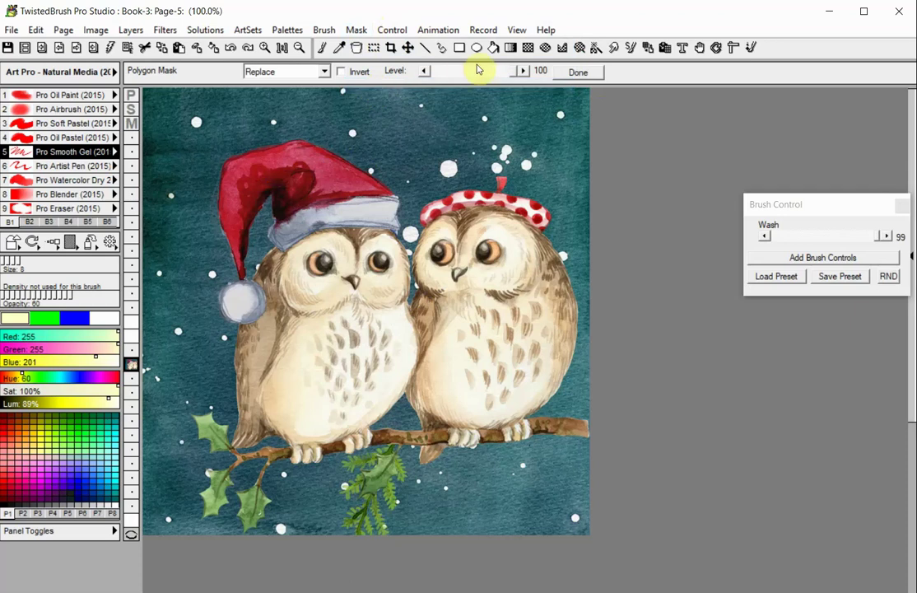
{"action": "left_click", "coordinate": [580, 46]}
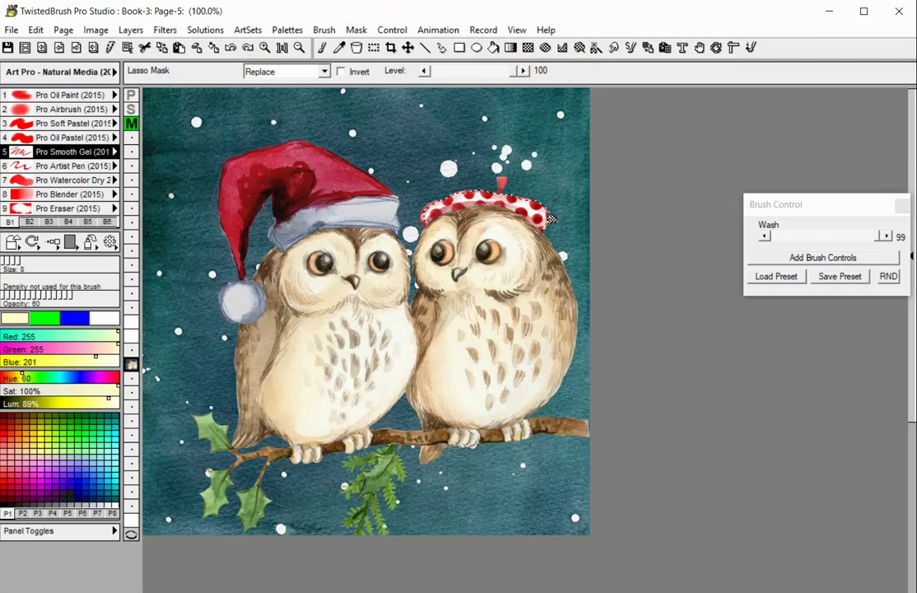
- Trace a lasso mask around the right owl's polka-dot cap, then clear it
{"action": "mouse_move", "coordinate": [542, 217]}
{"action": "left_mouse_down"}
{"action": "mouse_move", "coordinate": [512, 195]}
{"action": "mouse_move", "coordinate": [425, 210]}
{"action": "mouse_move", "coordinate": [448, 208]}
{"action": "left_mouse_up"}
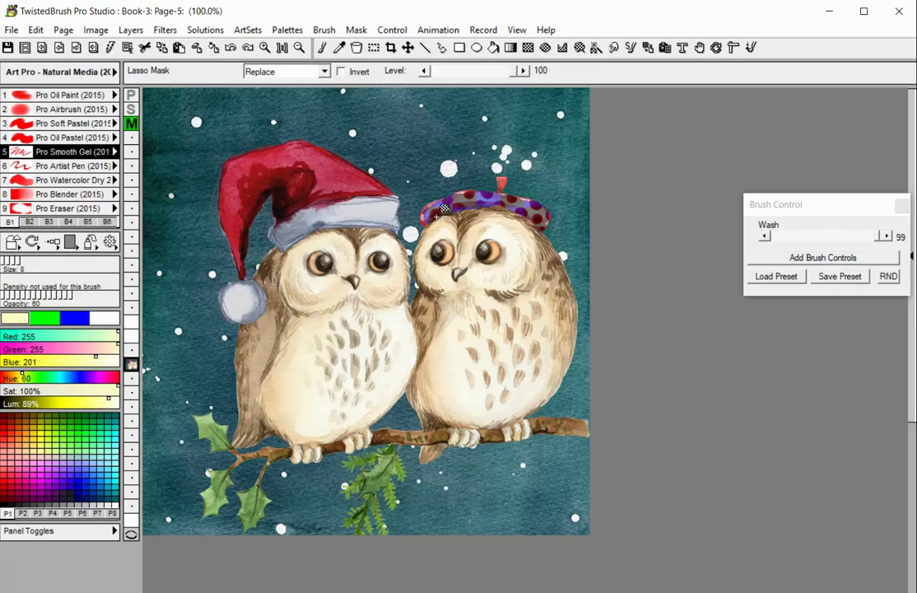
{"action": "left_click", "coordinate": [356, 30]}
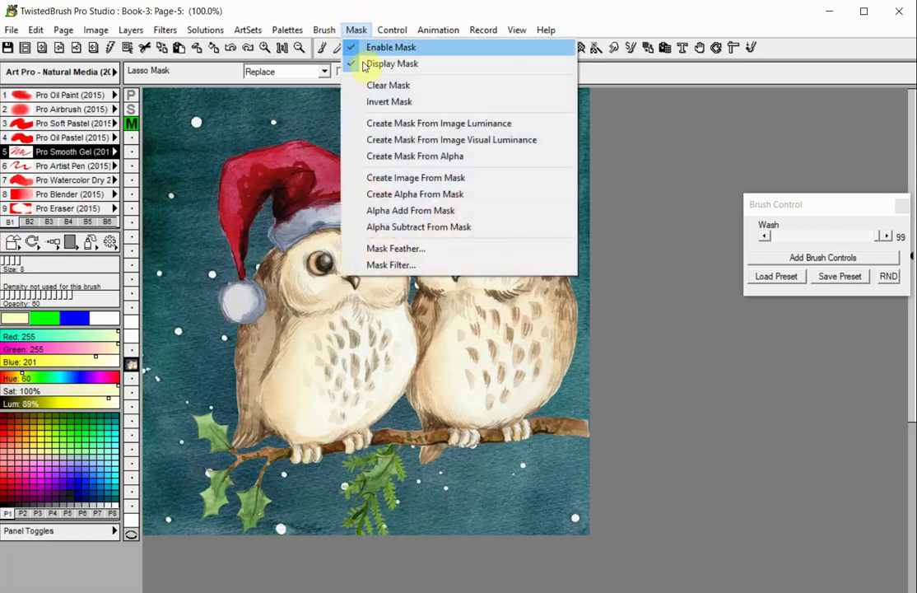
{"action": "left_click", "coordinate": [375, 84]}
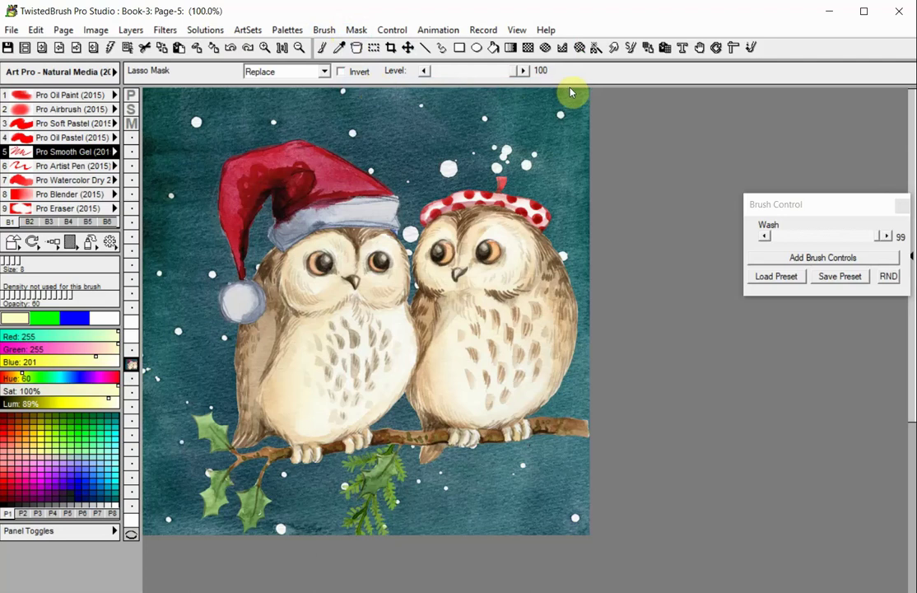
{"action": "left_click", "coordinate": [595, 50]}
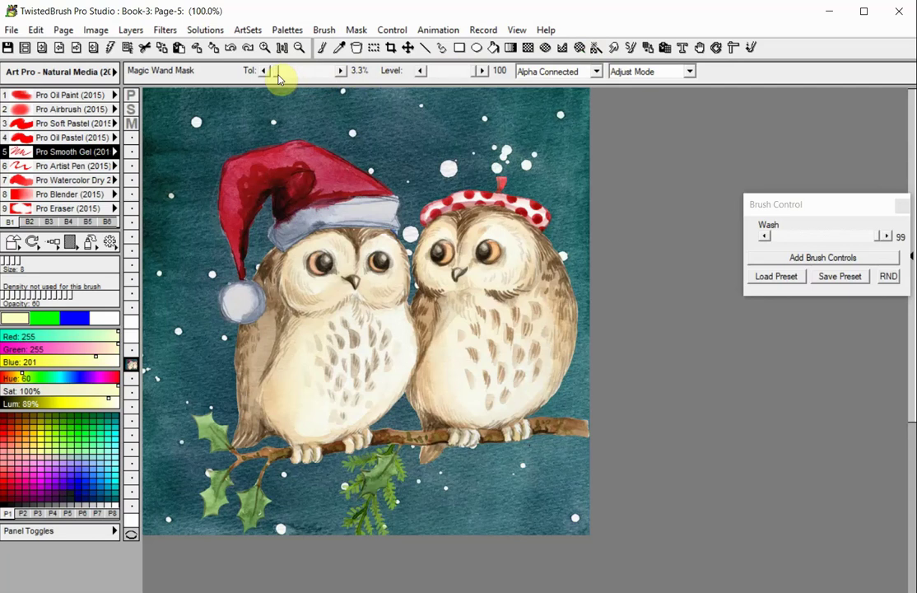
- Set tolerance to 2.1%, click the red Santa hat, and raise tolerance to about 23.6%
{"action": "left_click_drag", "start_coordinate": [278, 78], "coordinate": [276, 79]}
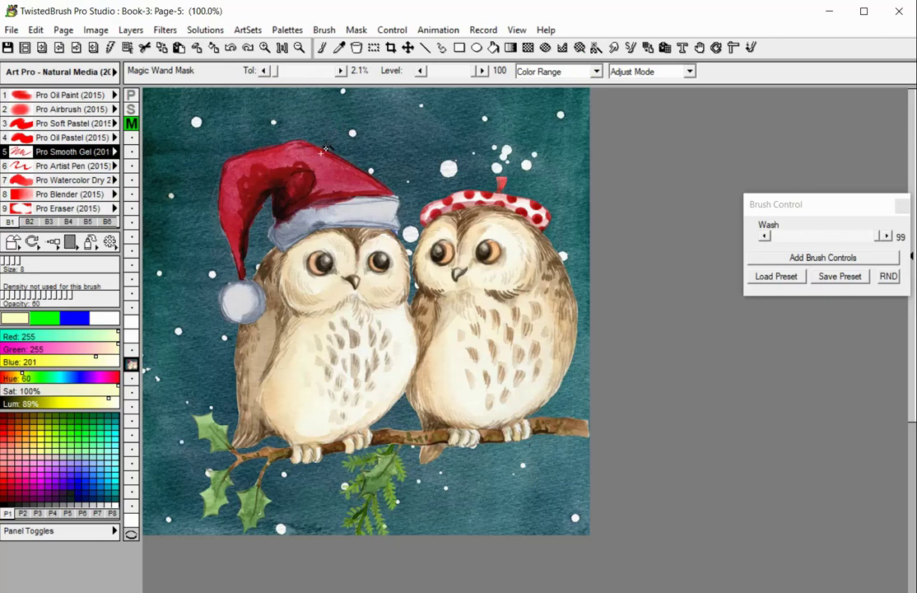
{"action": "left_click", "coordinate": [322, 160]}
{"action": "left_click_drag", "start_coordinate": [321, 159], "coordinate": [483, 179]}
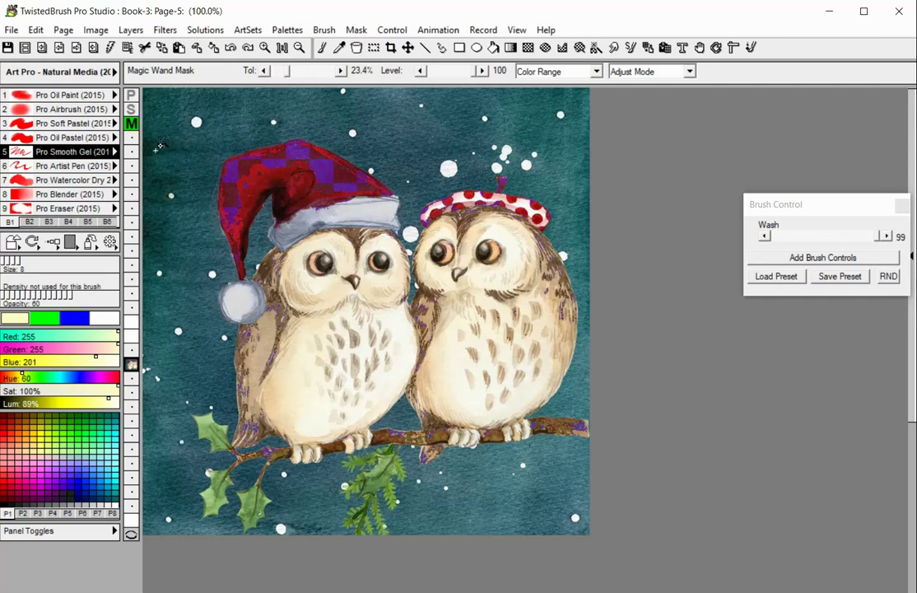
{"action": "left_click_drag", "start_coordinate": [323, 192], "coordinate": [370, 138]}
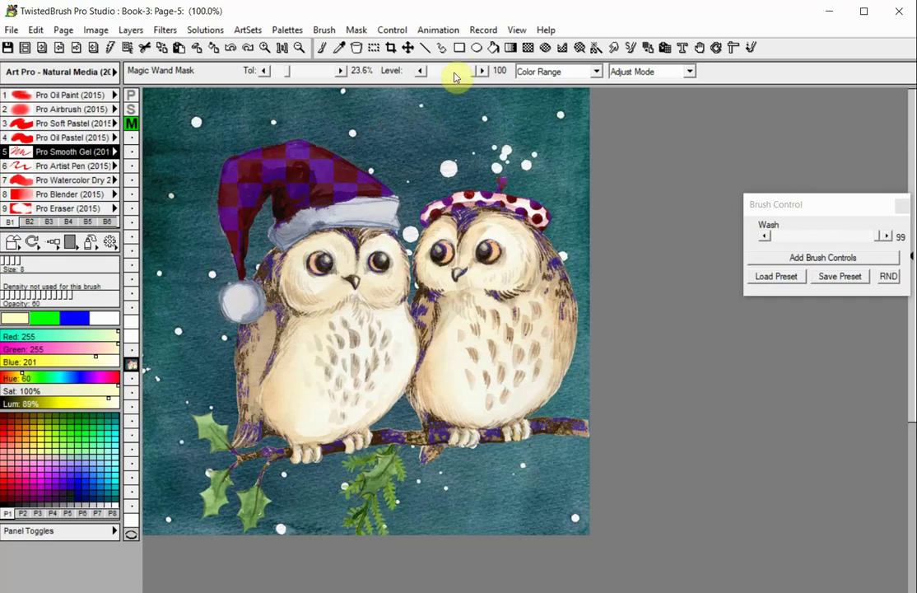
- In Repeat Mode, wand-mask the owls' light bodies and the dark teal background, then clear
{"action": "left_click", "coordinate": [688, 72]}
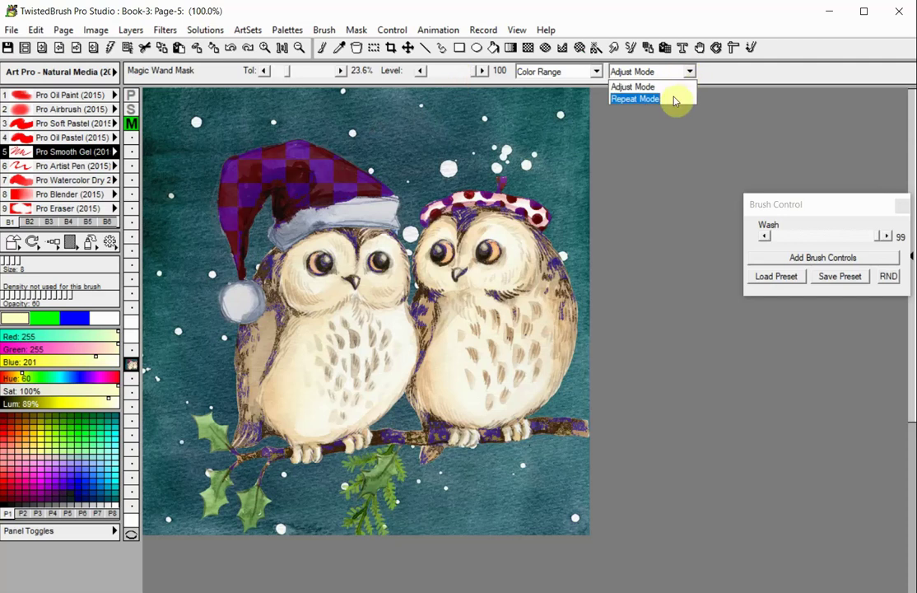
{"action": "left_click", "coordinate": [674, 99]}
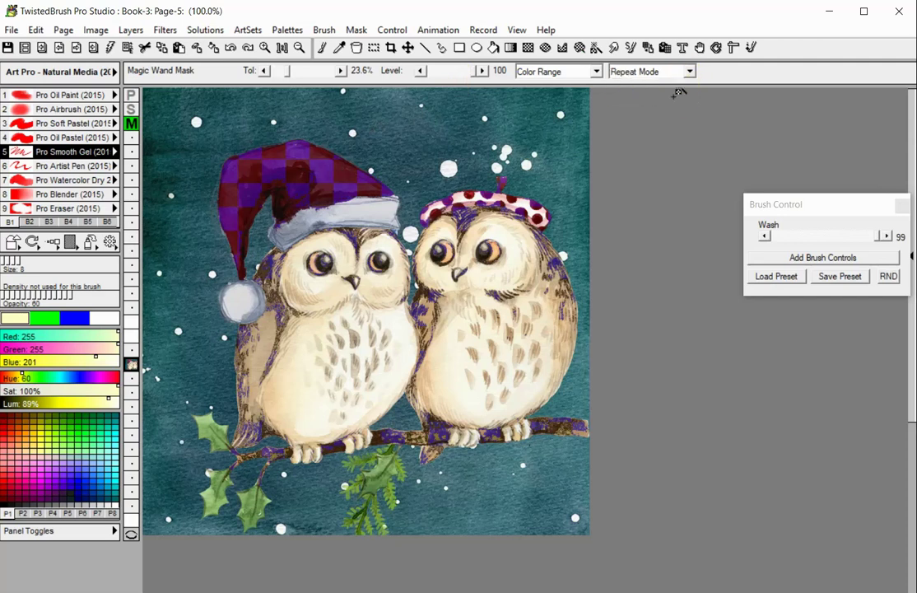
{"action": "left_click", "coordinate": [393, 318]}
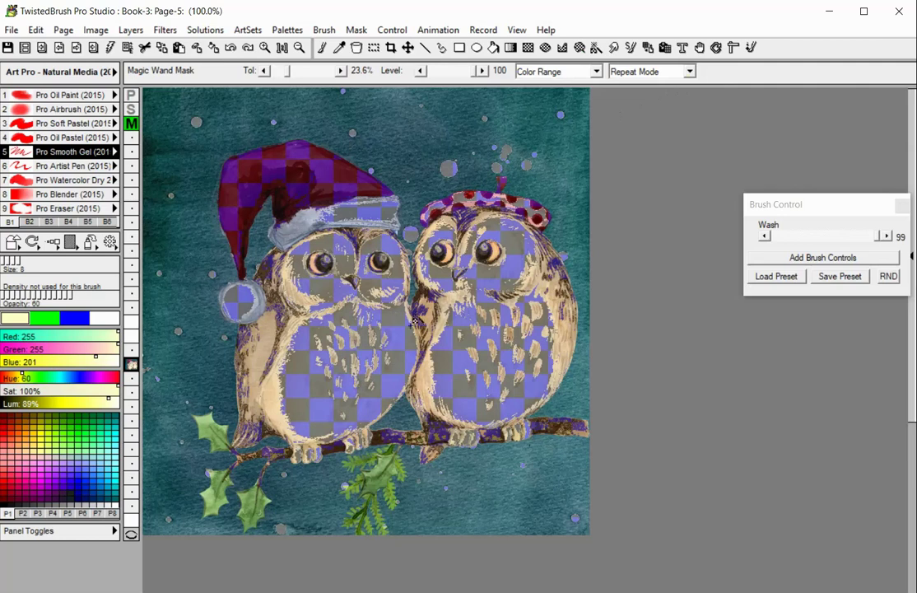
{"action": "left_click", "coordinate": [378, 471]}
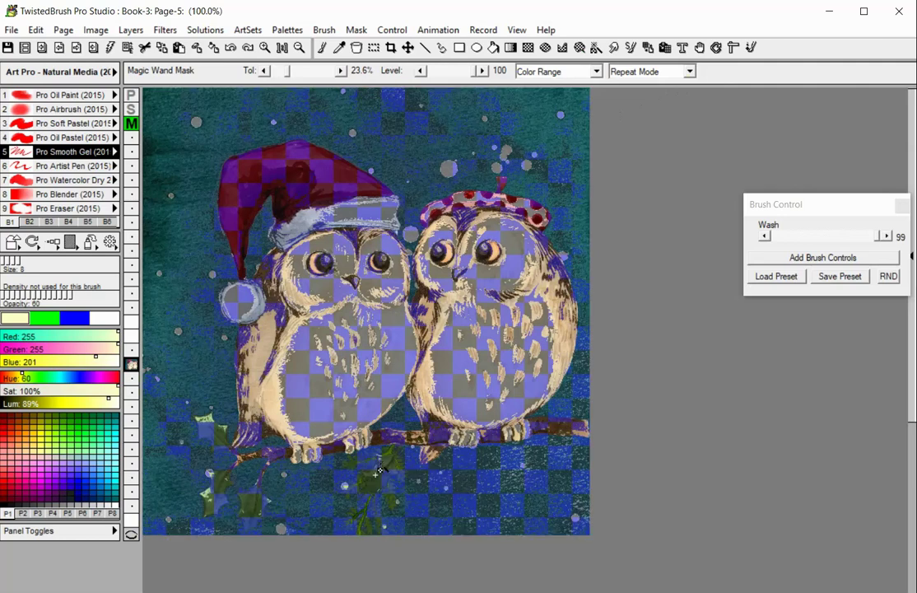
{"action": "left_click", "coordinate": [356, 30]}
{"action": "left_click", "coordinate": [368, 84]}
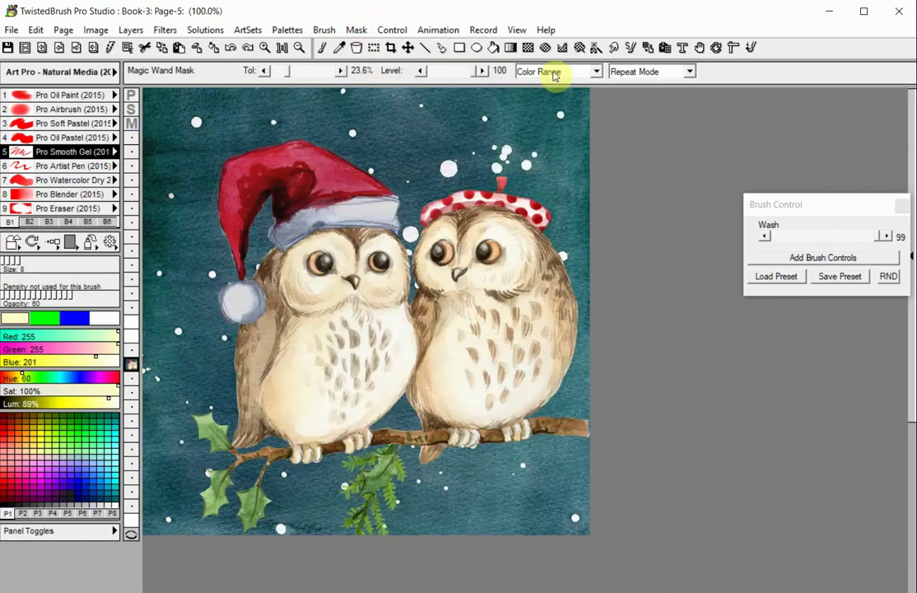
- Set the magic wand to Connected, click the painting, and lower tolerance to 0.0%
{"action": "left_click", "coordinate": [554, 73]}
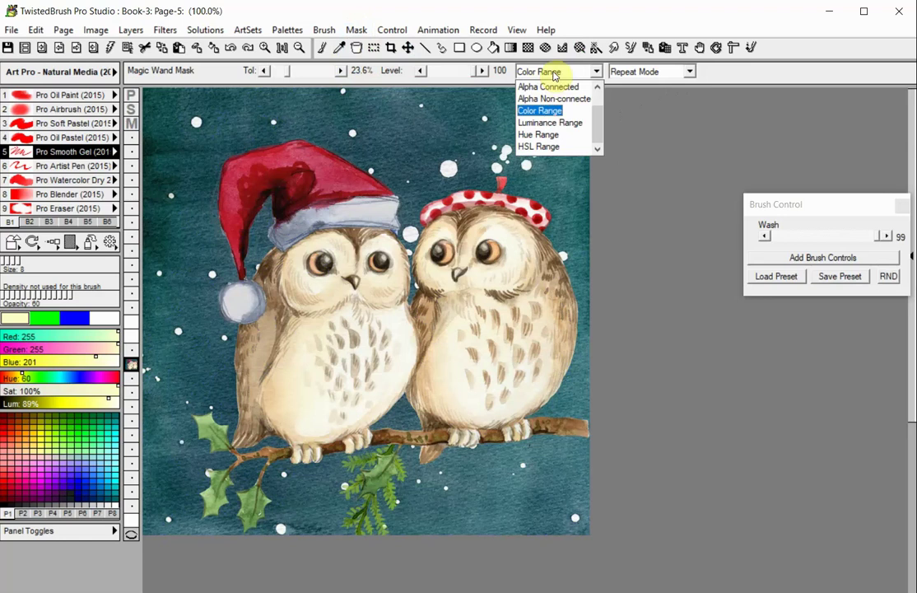
{"action": "scroll", "coordinate": [551, 99], "scroll_direction": "up", "scroll_amount": 1}
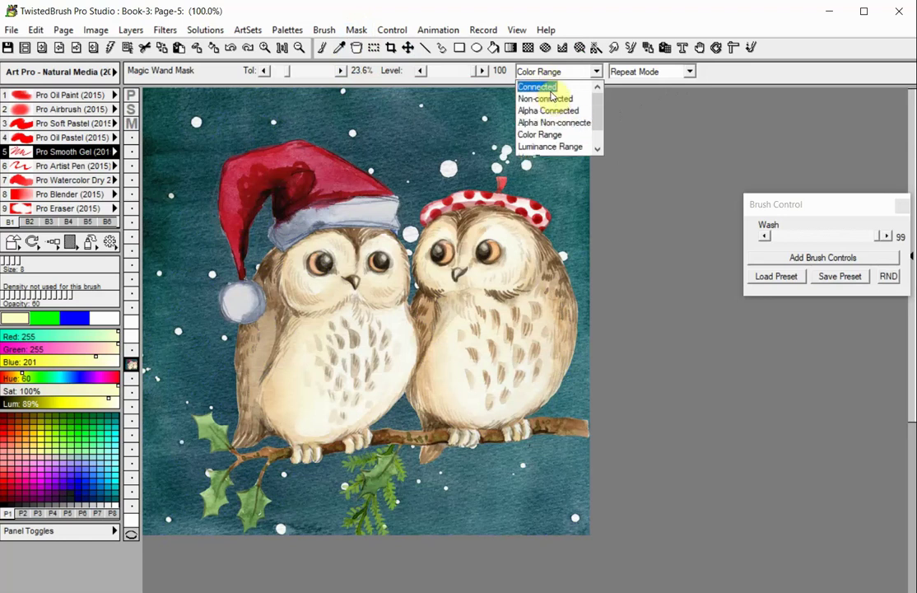
{"action": "left_click", "coordinate": [548, 86]}
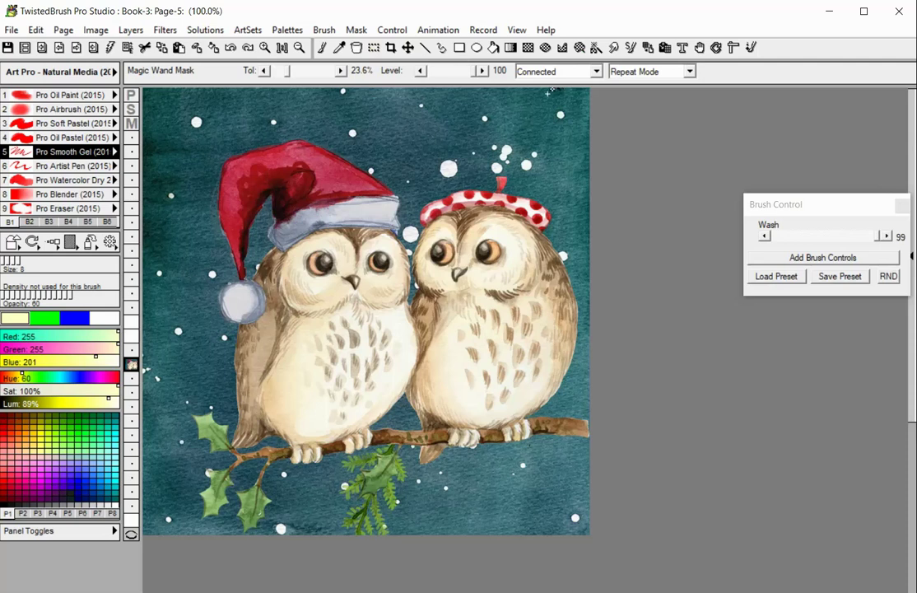
{"action": "left_click", "coordinate": [309, 165]}
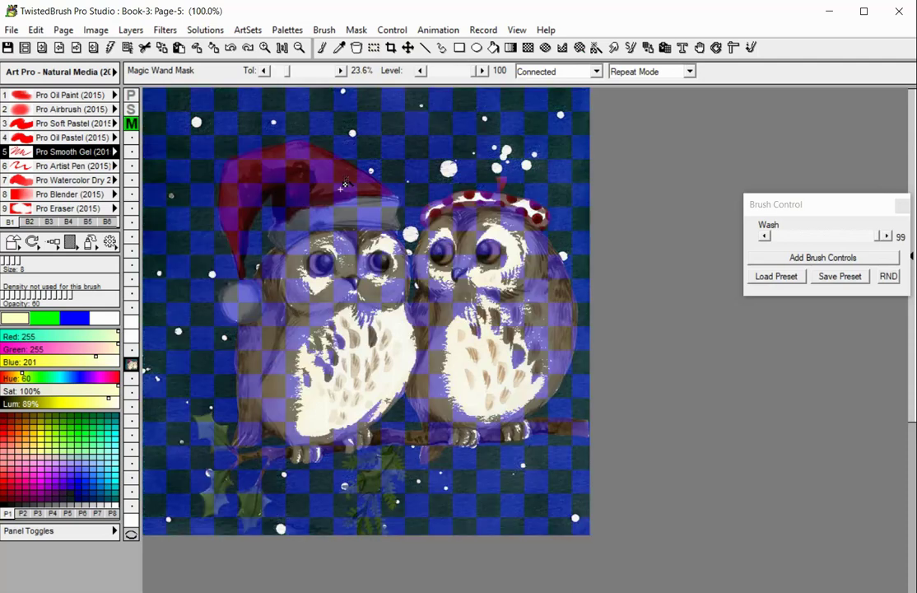
{"action": "left_click_drag", "start_coordinate": [287, 73], "coordinate": [270, 74]}
- Undo the previous mask, then mask the red Santa hat with a Non-connected, Adjust Mode wand drag
{"action": "left_click", "coordinate": [210, 47]}
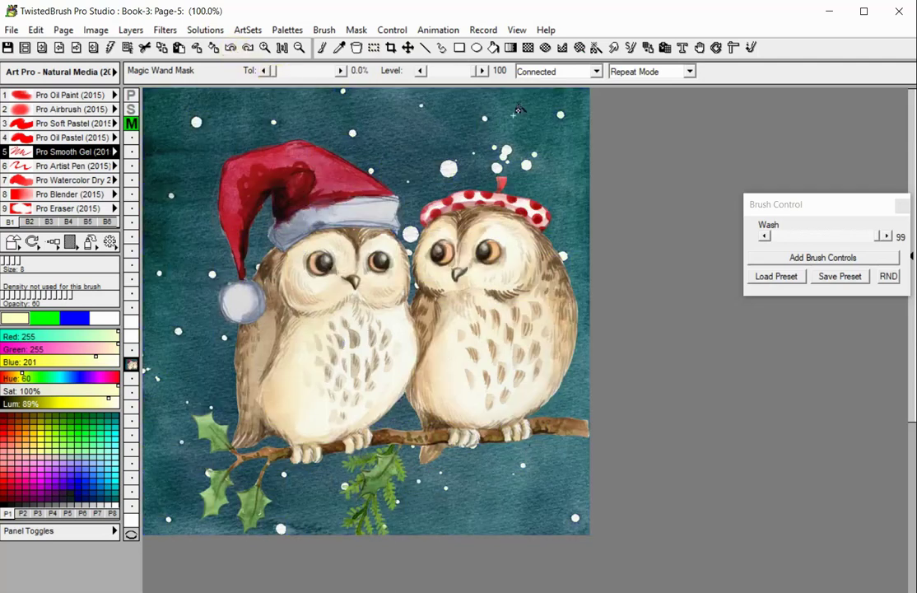
{"action": "left_click", "coordinate": [596, 72]}
{"action": "left_click", "coordinate": [543, 97]}
{"action": "left_click", "coordinate": [677, 74]}
{"action": "left_click", "coordinate": [660, 84]}
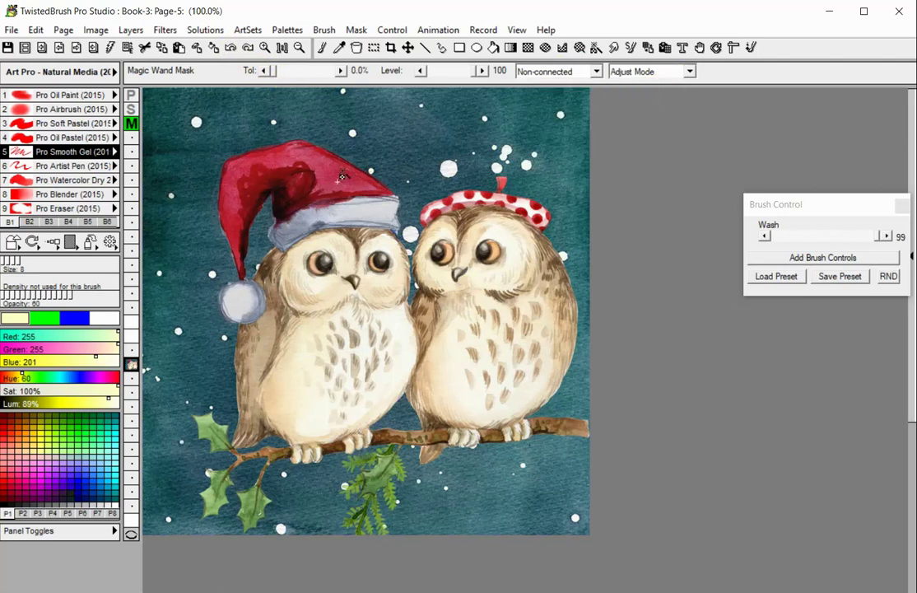
{"action": "left_click_drag", "start_coordinate": [252, 162], "coordinate": [317, 166]}
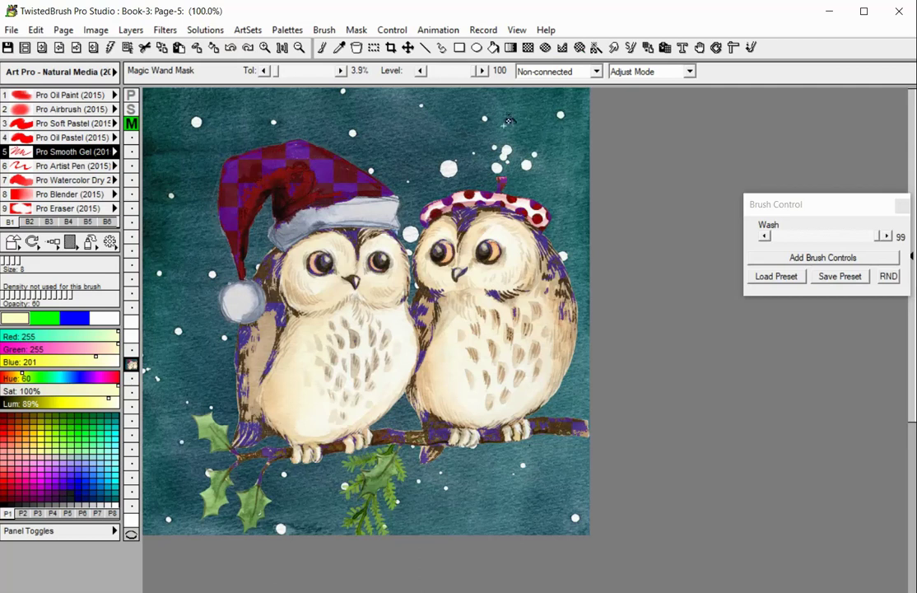
- Switch the wand to Alpha Connected and mask the whole painting at 3.9% tolerance
{"action": "left_click", "coordinate": [550, 72]}
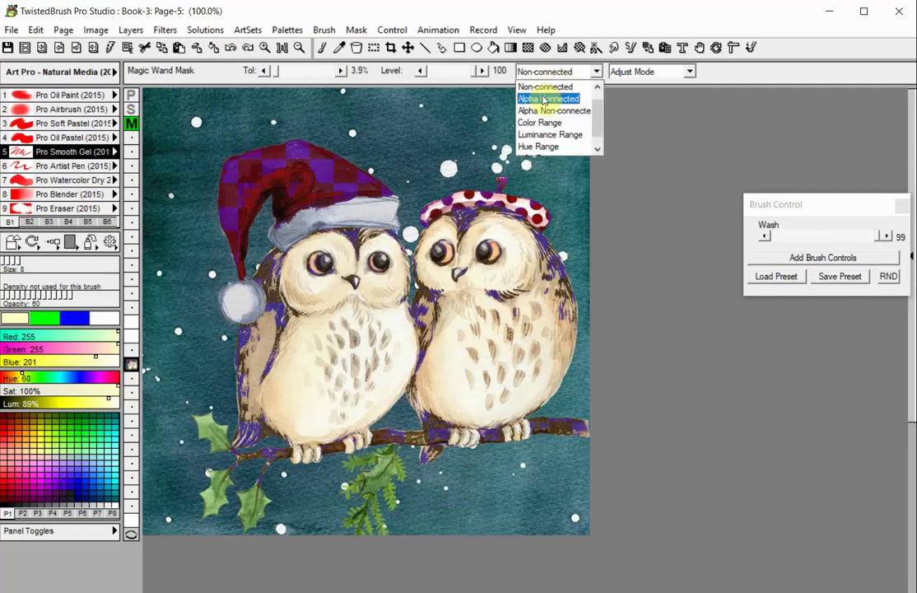
{"action": "left_click", "coordinate": [543, 99]}
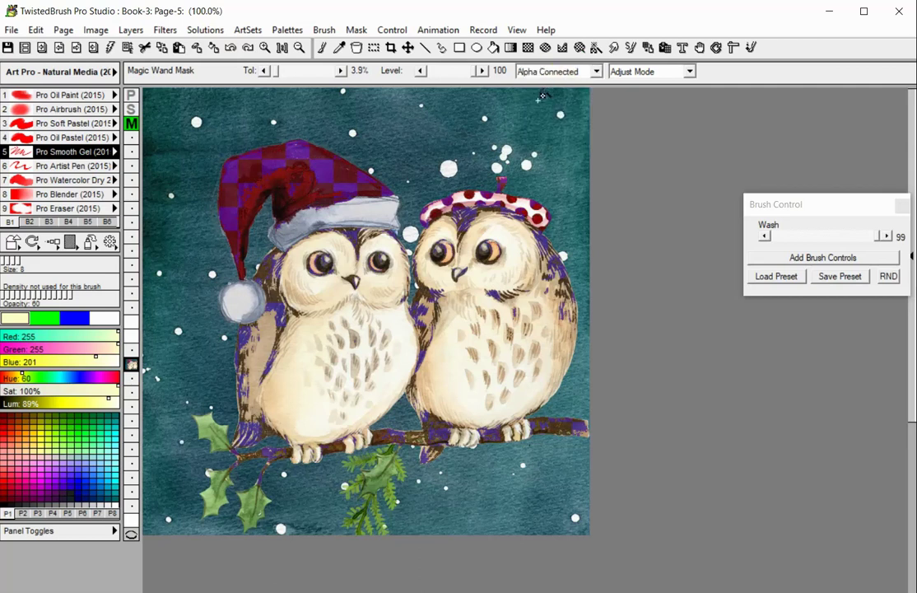
{"action": "left_click", "coordinate": [540, 104]}
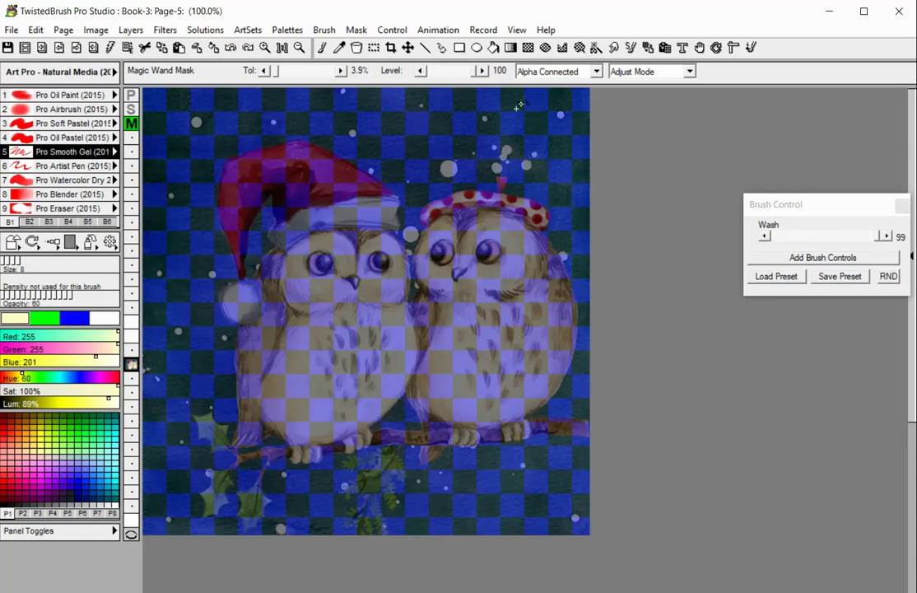
{"action": "left_click", "coordinate": [356, 30]}
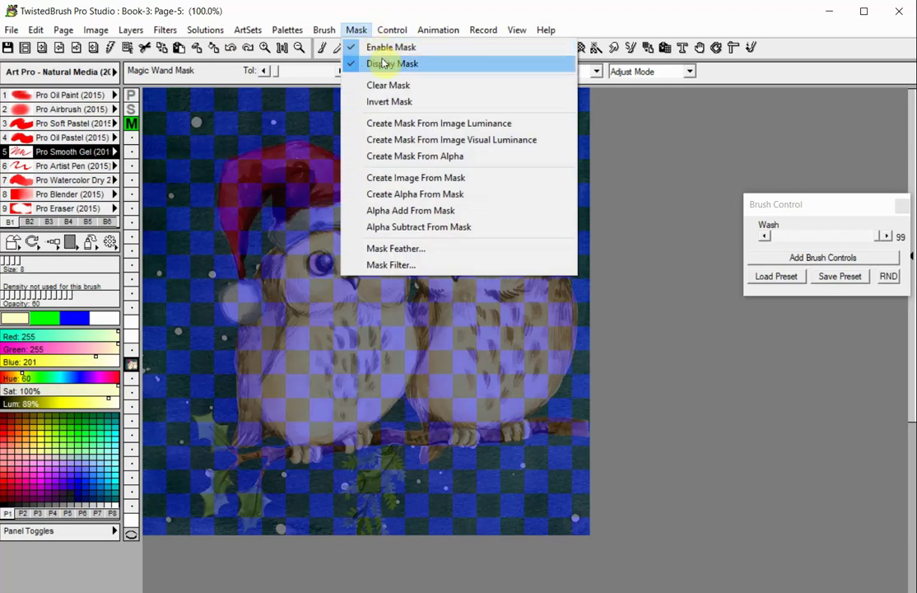
- Clear the full-canvas mask and mask the green holly and pine sprigs using Color Range at 6.8% tolerance
{"action": "left_click", "coordinate": [383, 85]}
{"action": "left_click", "coordinate": [583, 74]}
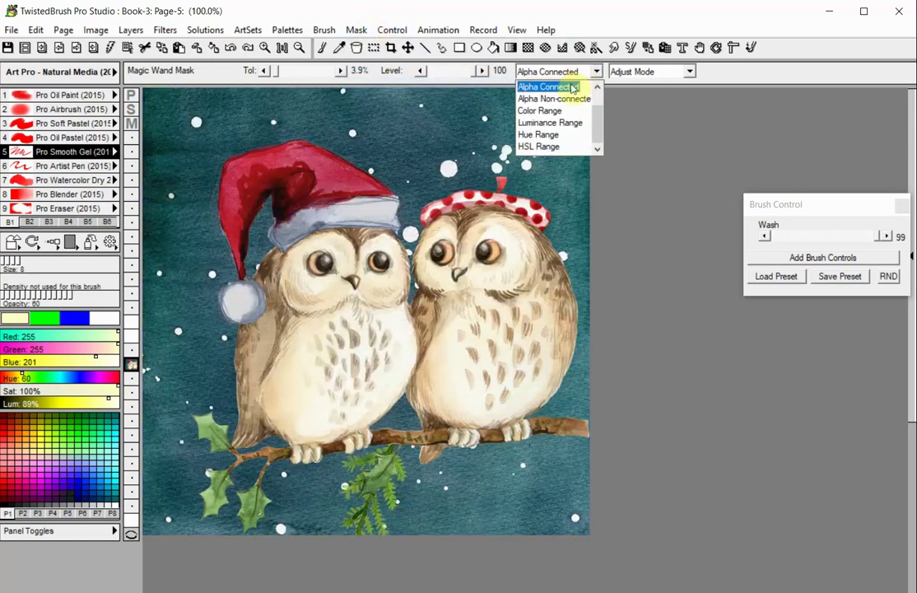
{"action": "left_click", "coordinate": [574, 111]}
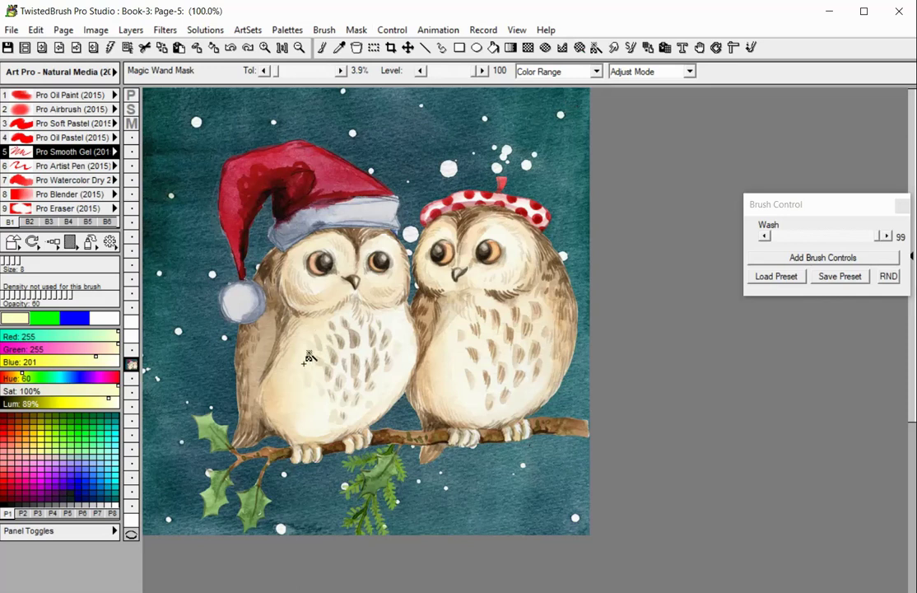
{"action": "left_click_drag", "start_coordinate": [381, 469], "coordinate": [407, 473]}
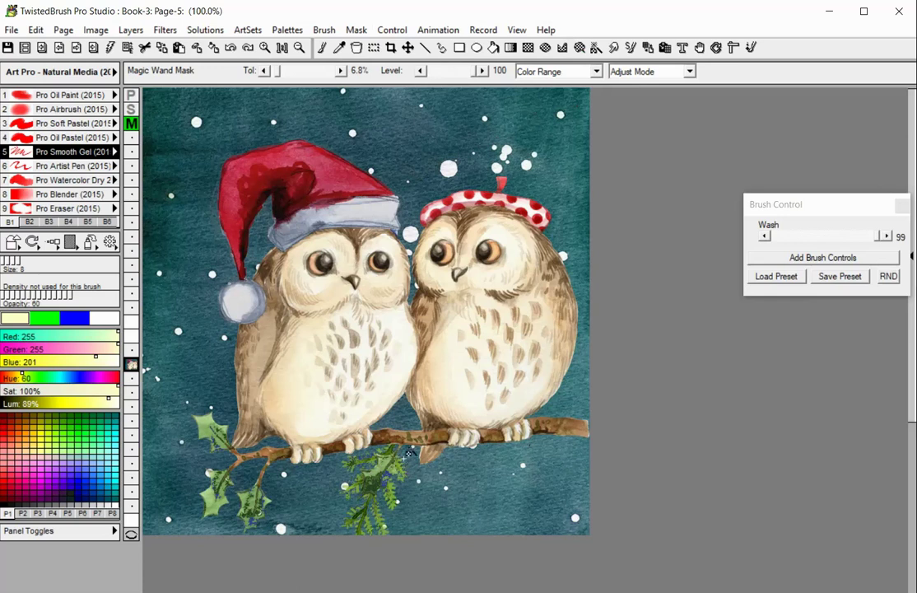
- Mask the owls' pale faces and bellies with the Luminance Range wand
{"action": "left_click", "coordinate": [560, 74]}
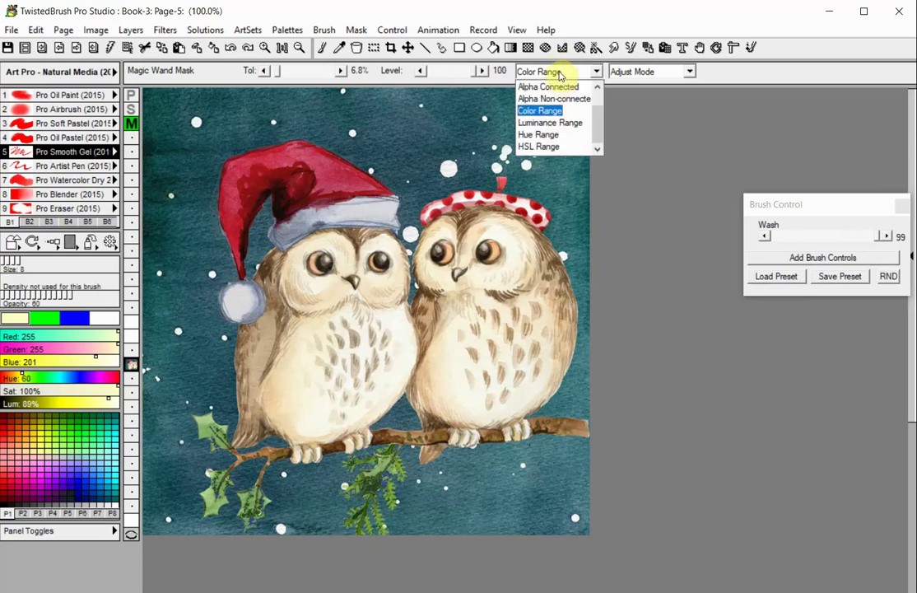
{"action": "left_click", "coordinate": [548, 120]}
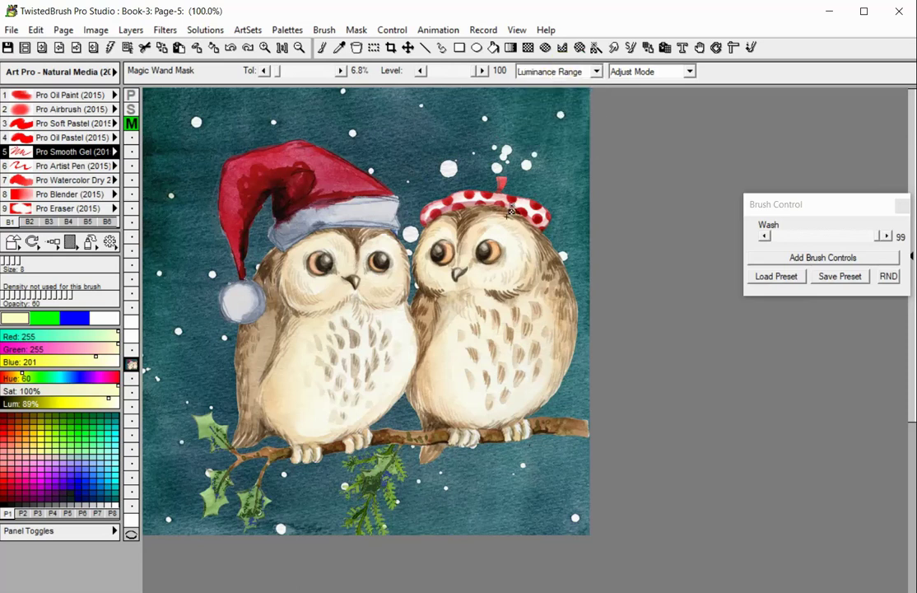
{"action": "left_click", "coordinate": [498, 275]}
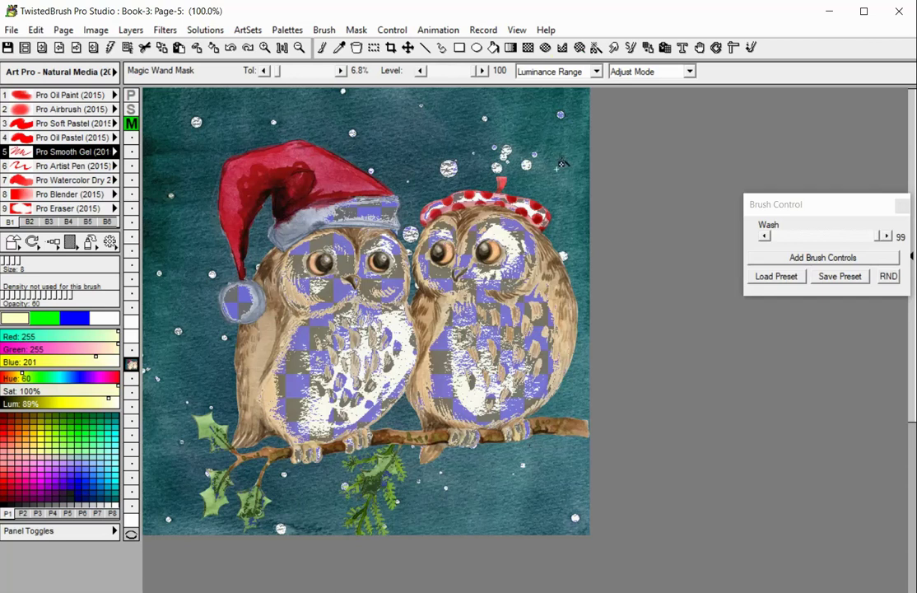
- Add the red Santa hat to the mask using Hue Range, then set the wand to HSL Range
{"action": "left_click", "coordinate": [560, 72]}
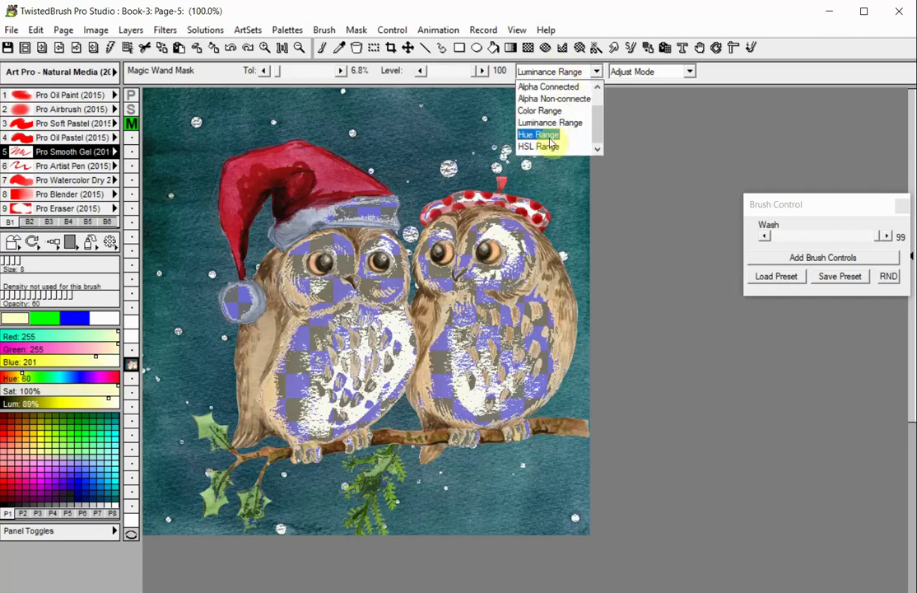
{"action": "left_click", "coordinate": [551, 134]}
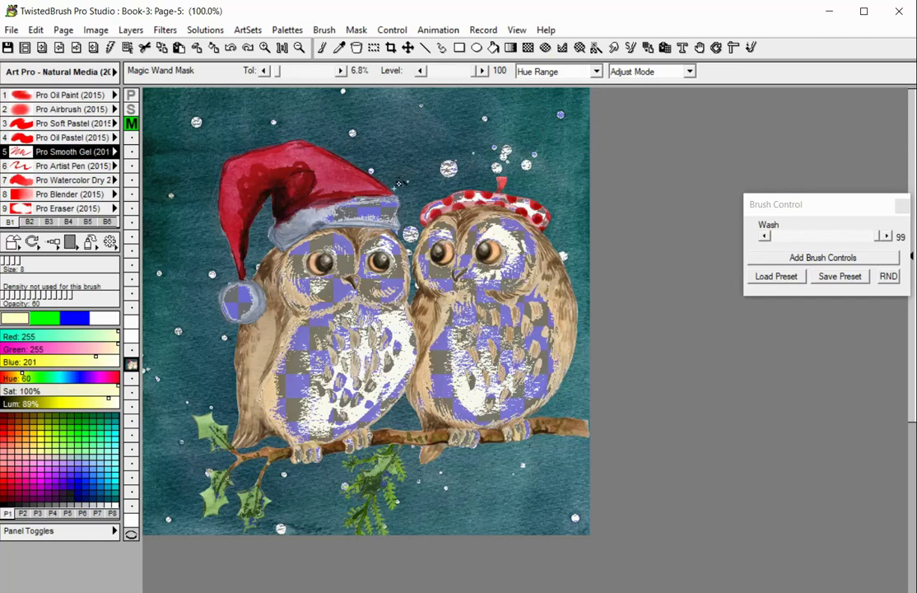
{"action": "left_click", "coordinate": [372, 187]}
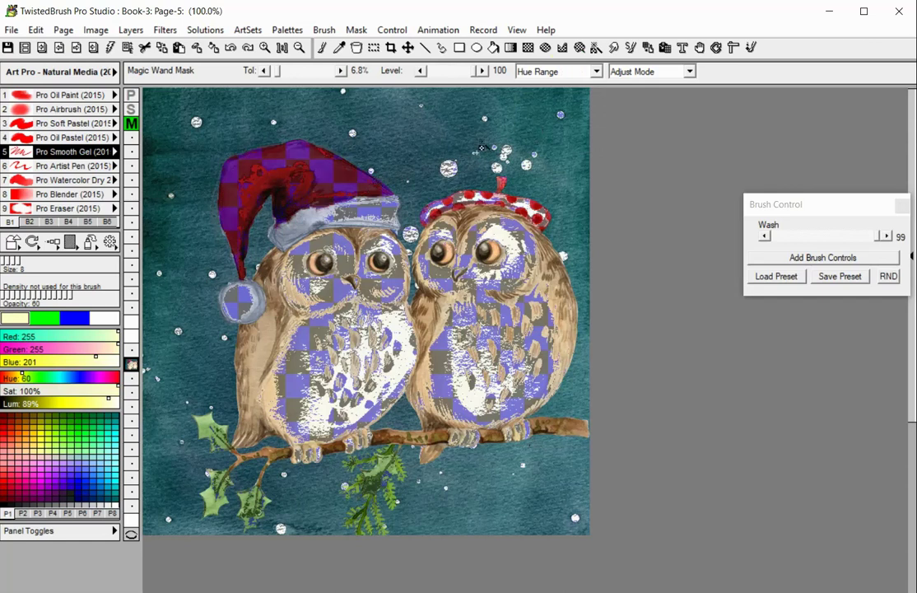
{"action": "left_click", "coordinate": [547, 73]}
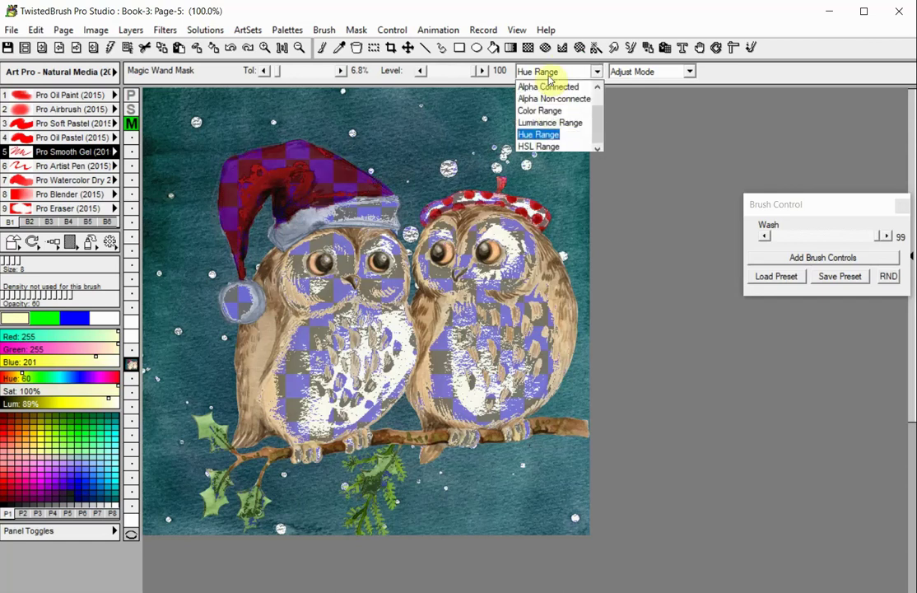
{"action": "left_click", "coordinate": [539, 146]}
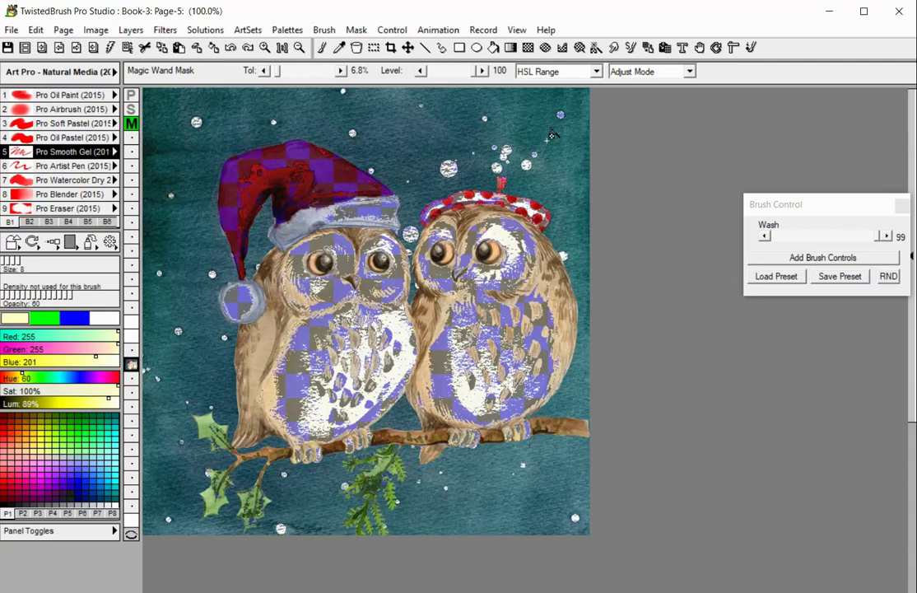